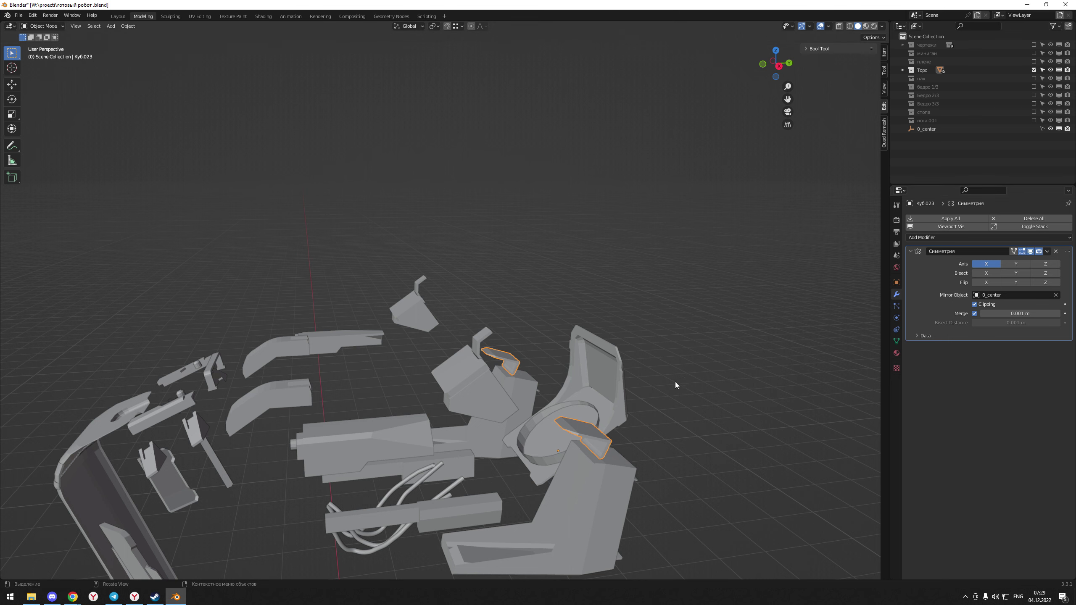
Enter Edit Mode on the angled armour plate Куб.023 and orbit the view
key("Tab")
middle_click_drag(676, 385, 618, 388)
Isolate the angled plate in local view and select its edges by similar face angles
key("KP_Divide")
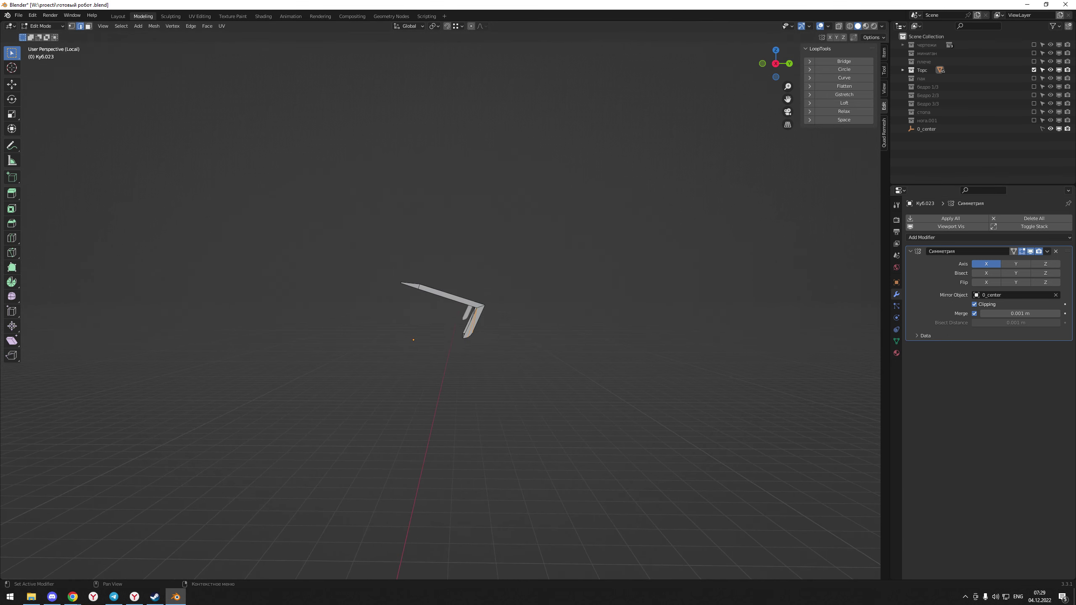
middle_click_drag(702, 363, 542, 362)
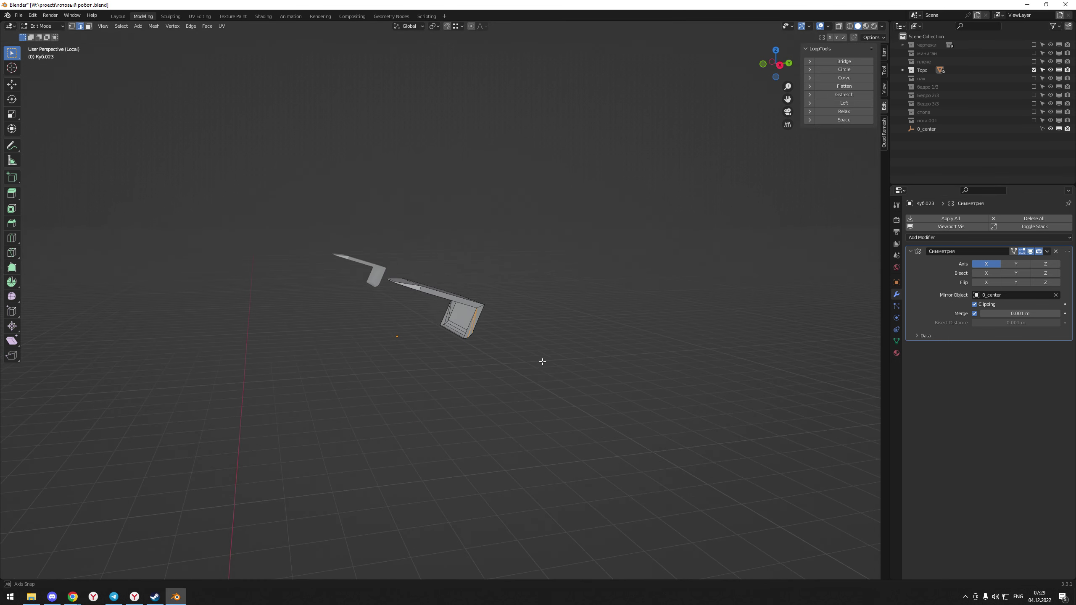
middle_click_drag(456, 296, 437, 332)
scroll(437, 332, "up", 4)
scroll(578, 285, "up", 2)
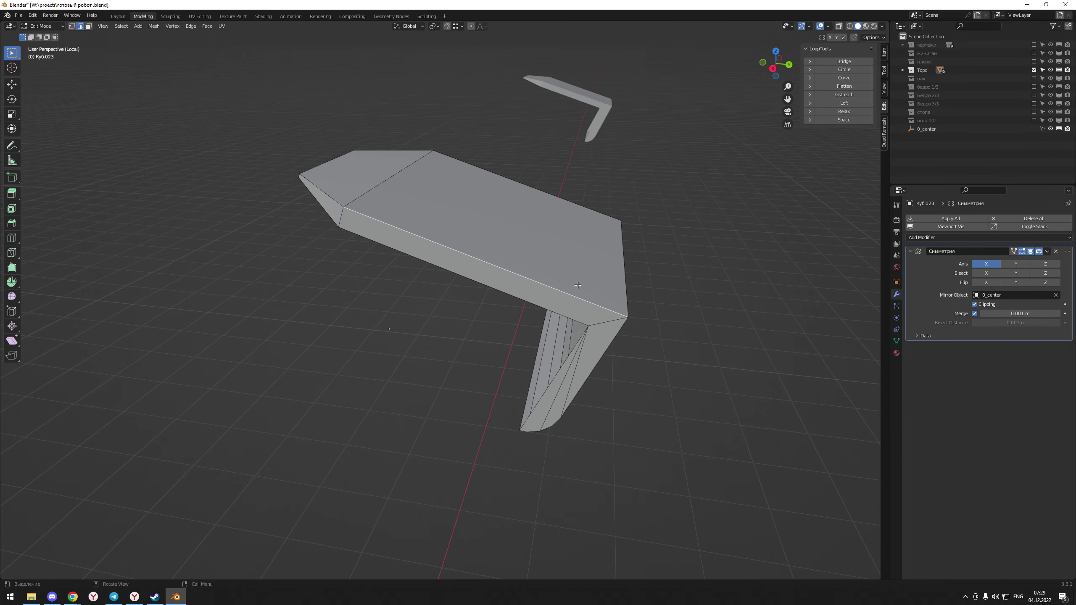
key("shift+g")
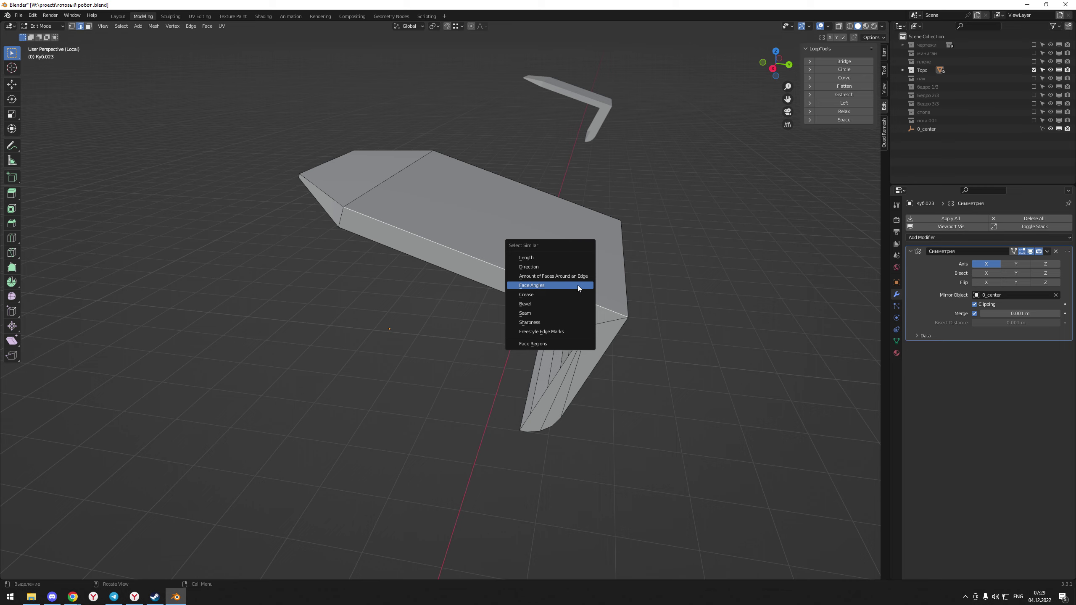
left_click(577, 286)
mouse_move(578, 285)
middle_mouse_down()
mouse_move(614, 265)
mouse_move(709, 284)
middle_mouse_up()
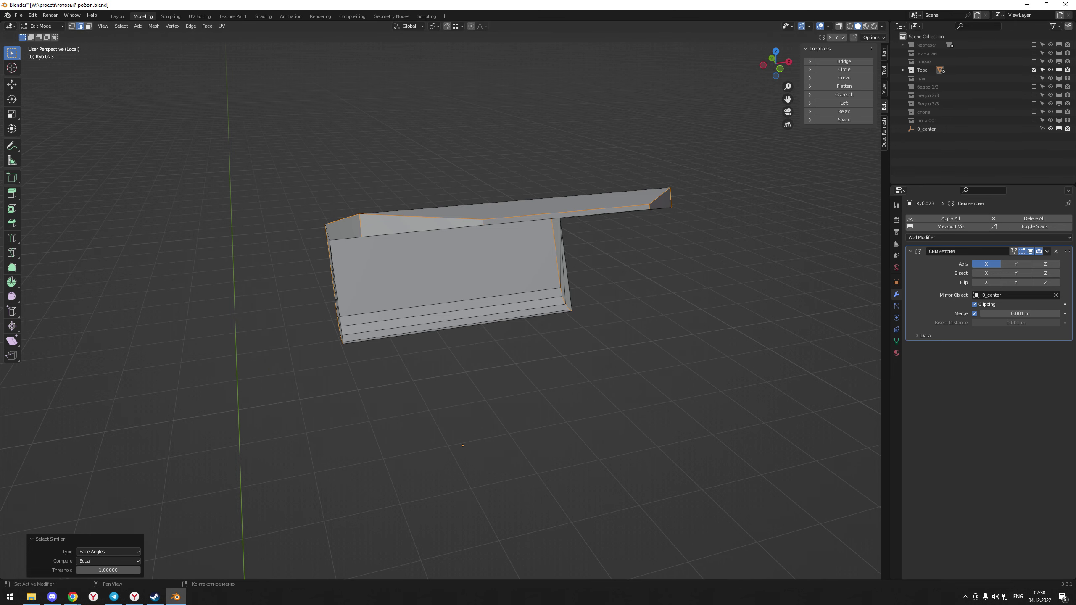
mouse_move(640, 296)
middle_mouse_down()
mouse_move(694, 247)
mouse_move(682, 257)
middle_mouse_up()
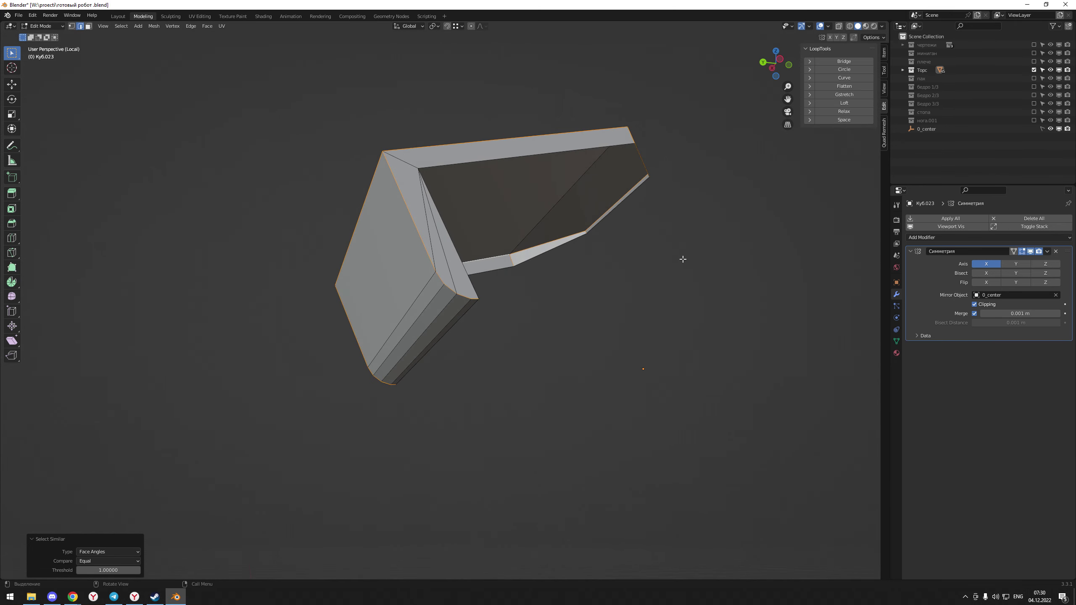
Mark the angled plate's selected edges as sharp
key("ctrl+e")
left_click(678, 261)
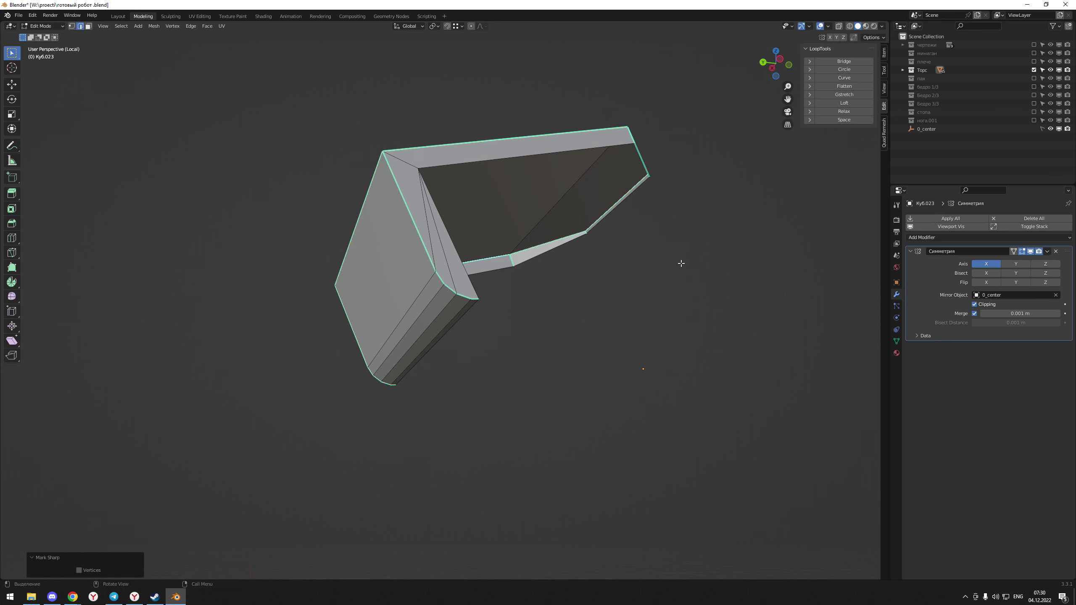
key("ctrl+e")
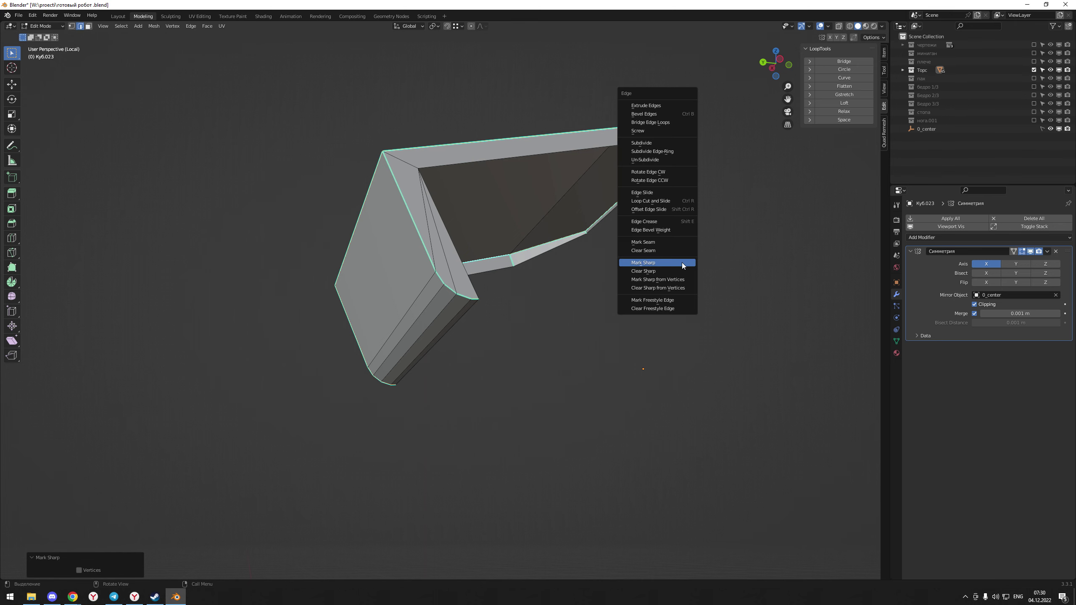
left_click(683, 261)
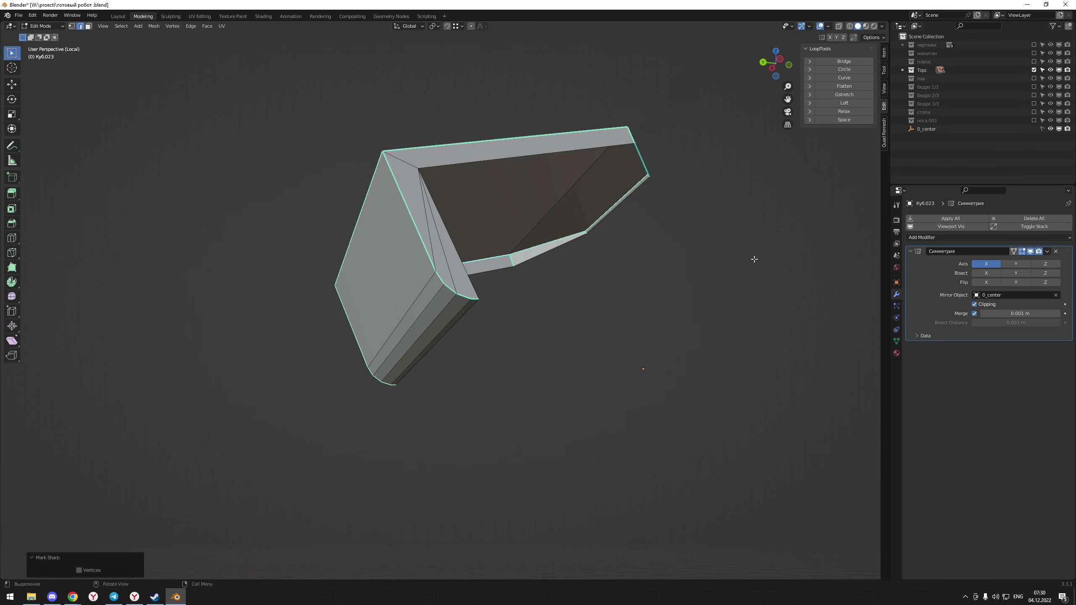
middle_click_drag(660, 257, 593, 345)
Leave the plate, then isolate leg piece Куб.013 in Edit Mode
key("Tab")
key("KP_Divide")
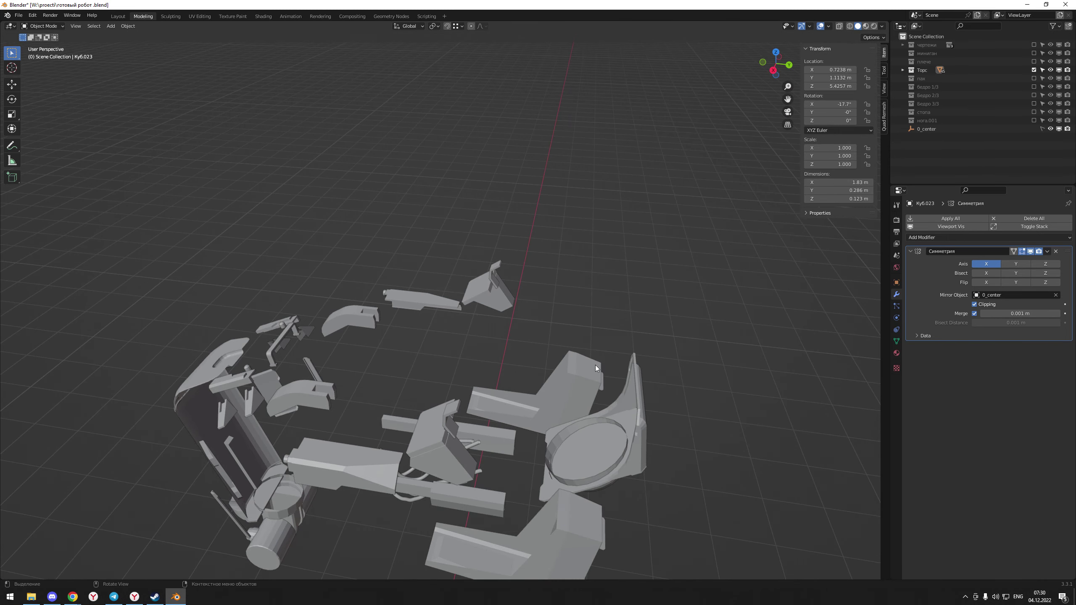
middle_click_drag(592, 392, 591, 371)
left_click(563, 486)
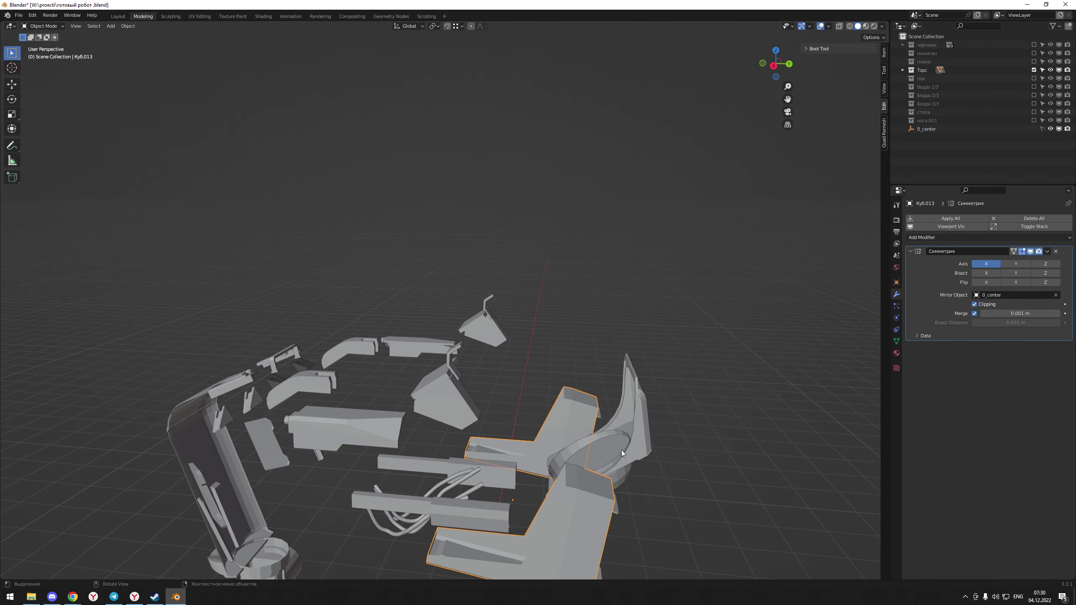
key("Tab")
key("KP_Divide")
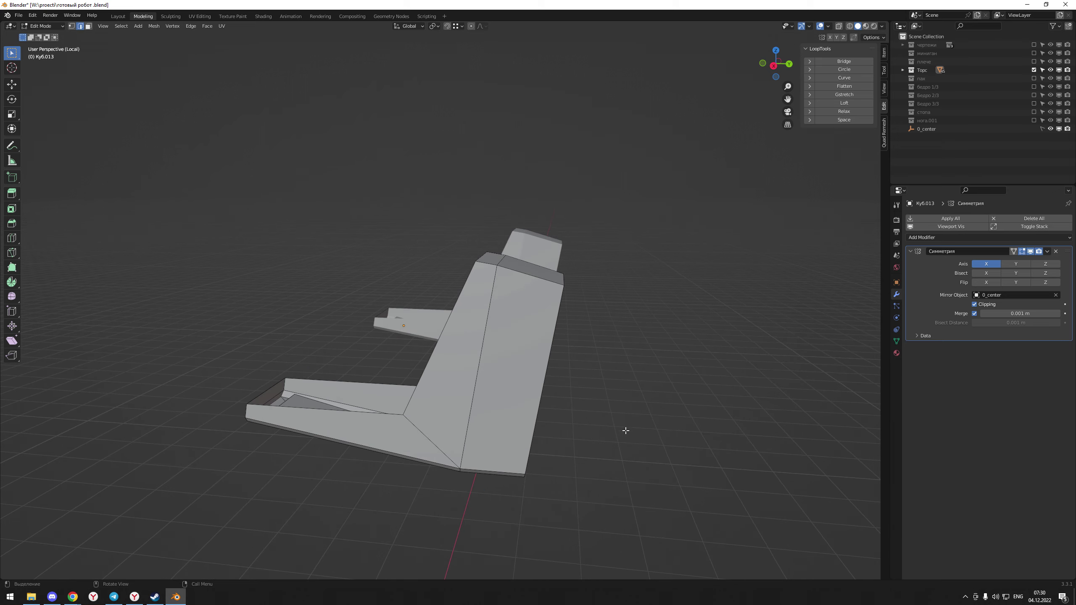
Select the leg piece's edges by similar face angles
mouse_move(625, 433)
middle_mouse_down()
mouse_move(512, 387)
mouse_move(443, 257)
mouse_move(504, 300)
mouse_move(522, 296)
middle_mouse_up()
key("shift+g")
left_click(500, 335)
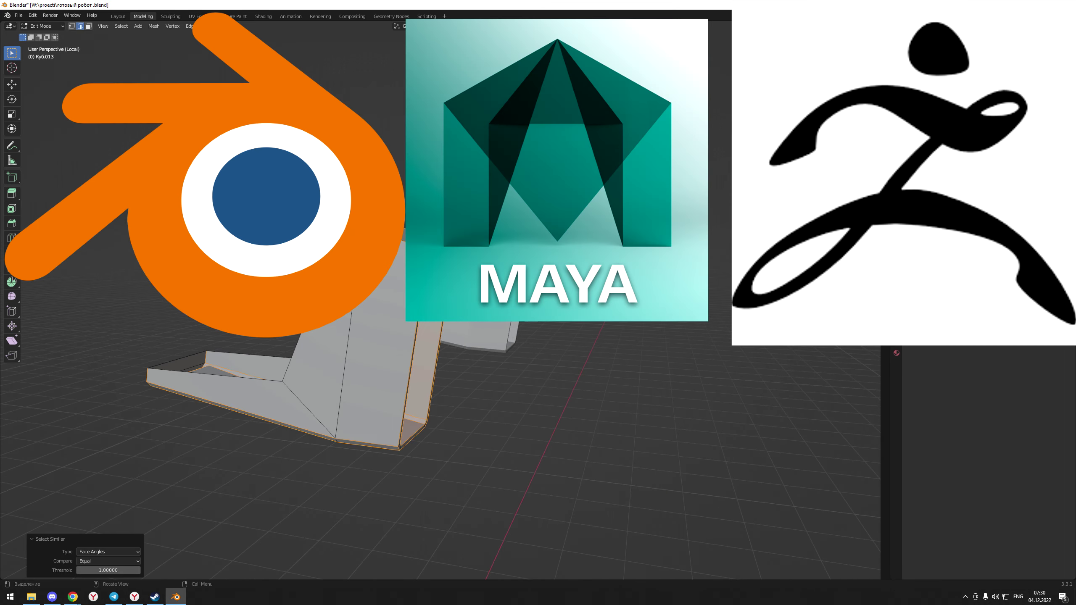
mouse_move(500, 335)
middle_mouse_down()
mouse_move(525, 322)
mouse_move(608, 219)
mouse_move(721, 241)
mouse_move(725, 255)
mouse_move(800, 272)
mouse_move(555, 257)
mouse_move(636, 271)
middle_mouse_up()
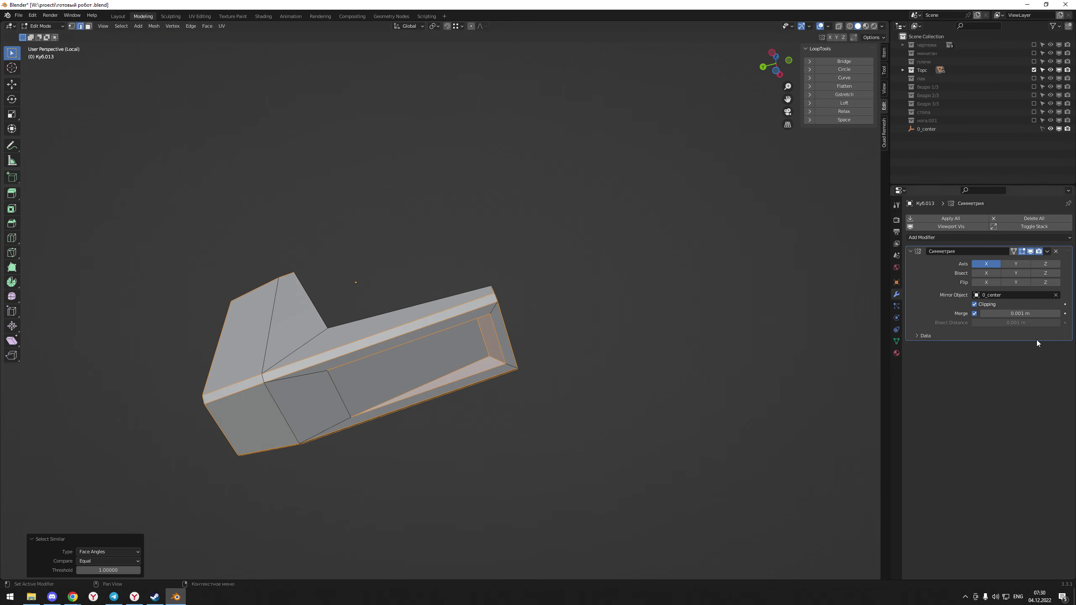
Inspect the leg piece's edge selection from all sides, then mark it sharp via the right-click menu
mouse_move(356, 282)
middle_mouse_down()
mouse_move(557, 329)
mouse_move(543, 396)
mouse_move(364, 300)
mouse_move(377, 209)
mouse_move(442, 186)
mouse_move(488, 320)
mouse_move(492, 373)
mouse_move(473, 396)
mouse_move(493, 366)
mouse_move(526, 348)
middle_mouse_up()
mouse_move(597, 313)
middle_mouse_down()
mouse_move(386, 295)
mouse_move(417, 295)
middle_mouse_up()
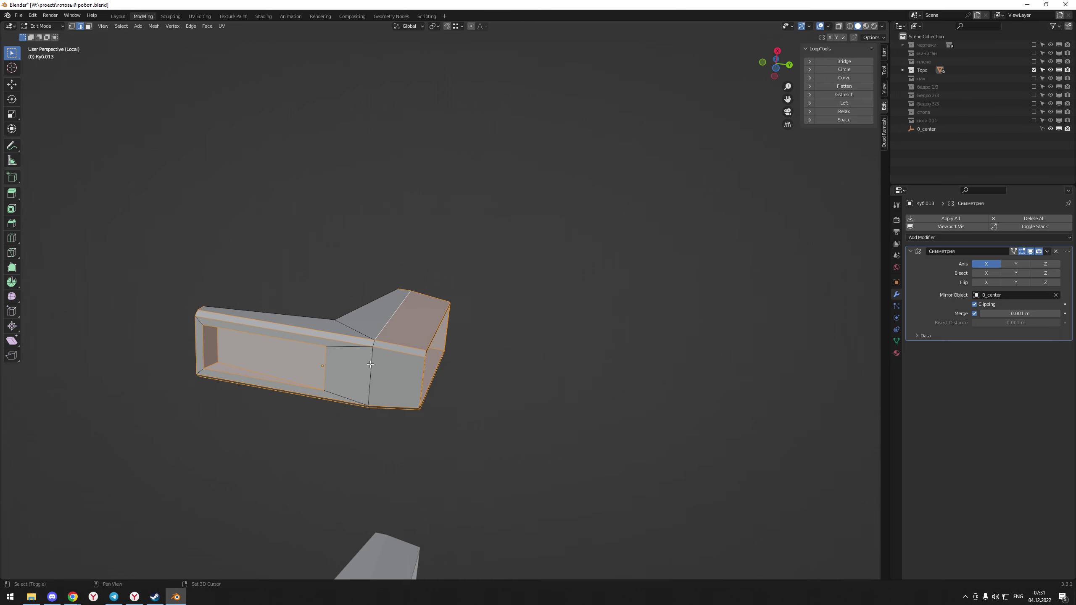
mouse_move(372, 342)
middle_mouse_down()
mouse_move(237, 365)
mouse_move(290, 372)
mouse_move(314, 368)
mouse_move(250, 343)
middle_mouse_up()
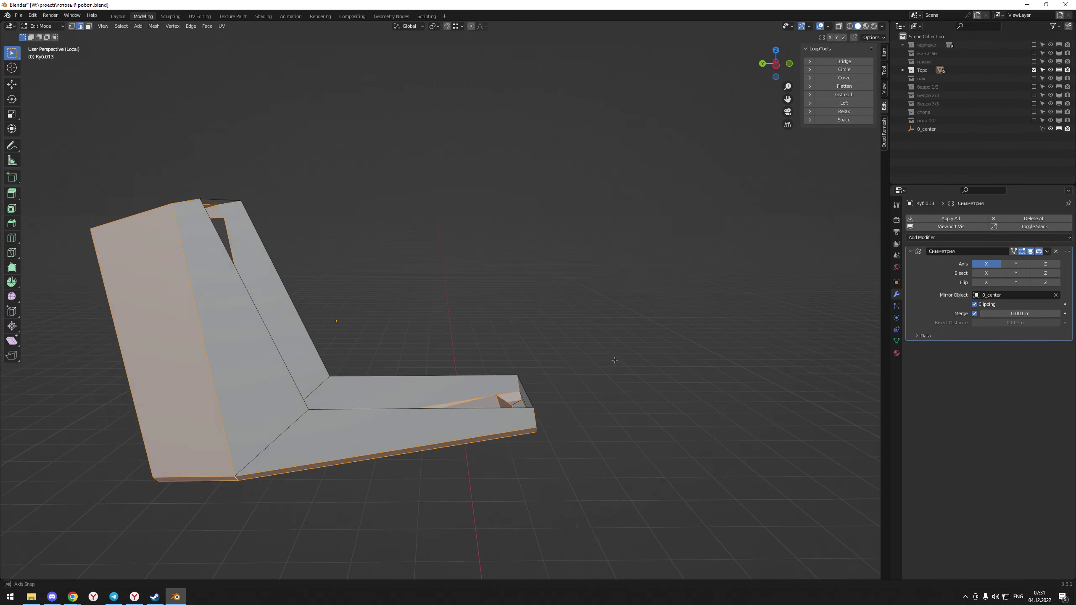
mouse_move(615, 360)
middle_mouse_down()
mouse_move(555, 343)
mouse_move(555, 286)
mouse_move(574, 291)
mouse_move(517, 308)
mouse_move(721, 297)
middle_mouse_up()
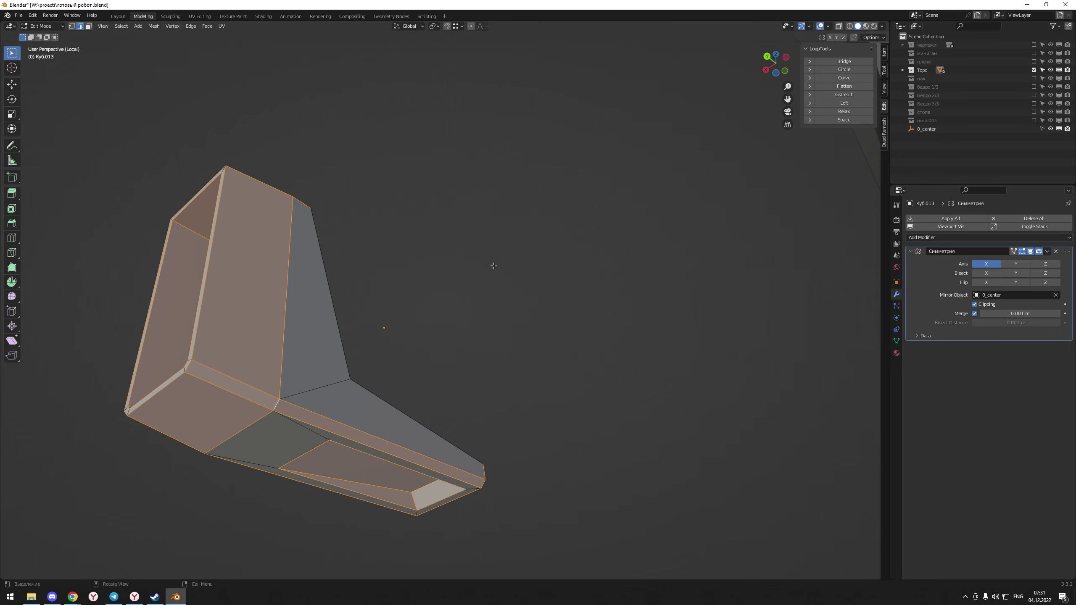
mouse_move(493, 265)
middle_mouse_down()
mouse_move(559, 269)
mouse_move(577, 299)
mouse_move(613, 293)
mouse_move(568, 306)
mouse_move(468, 288)
mouse_move(481, 229)
mouse_move(495, 223)
middle_mouse_up()
right_click(549, 303)
left_click(548, 303)
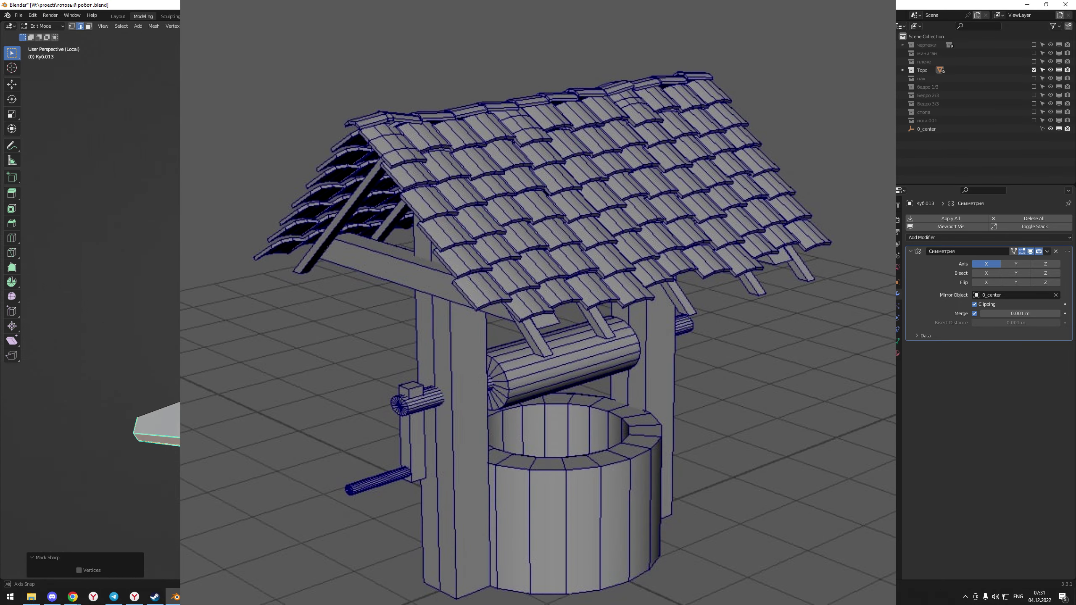
Return the leg piece to Object Mode and exit local view to show the full robot
key("Tab")
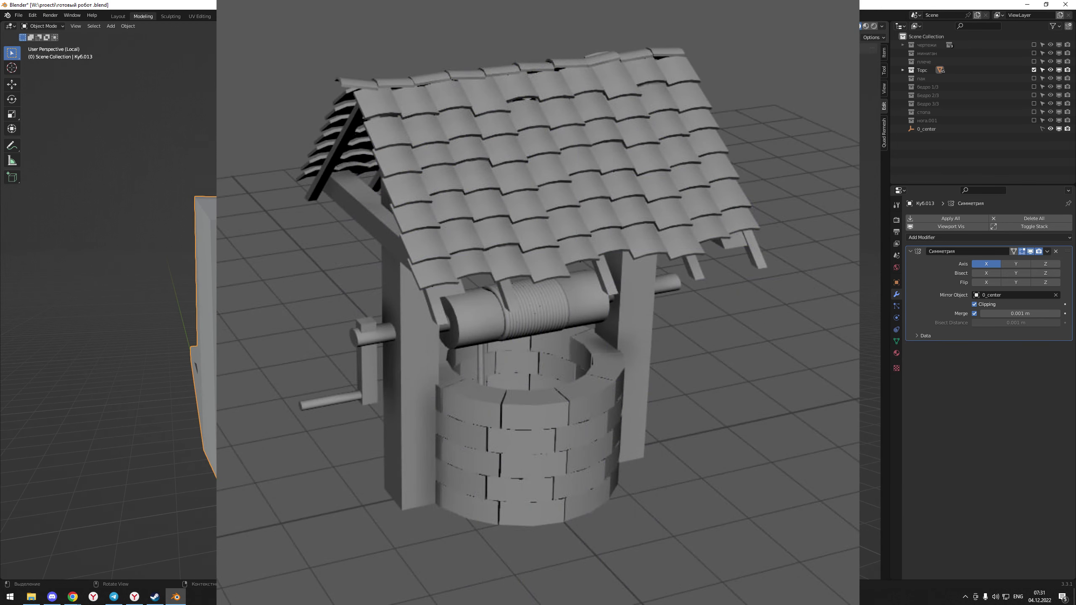
key("KP_Divide")
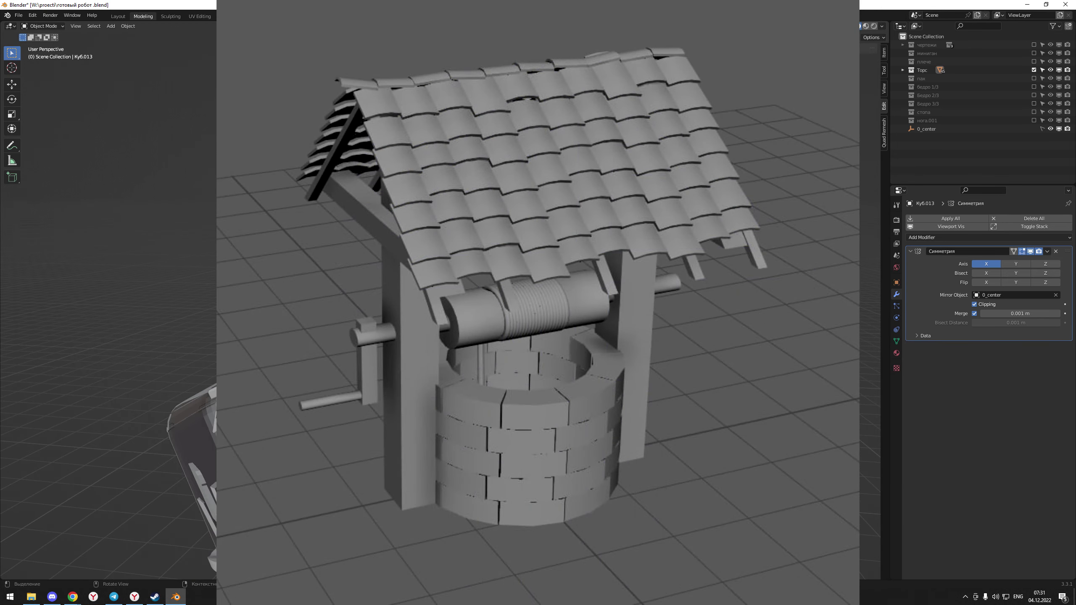
middle_click_drag(508, 296, 568, 330)
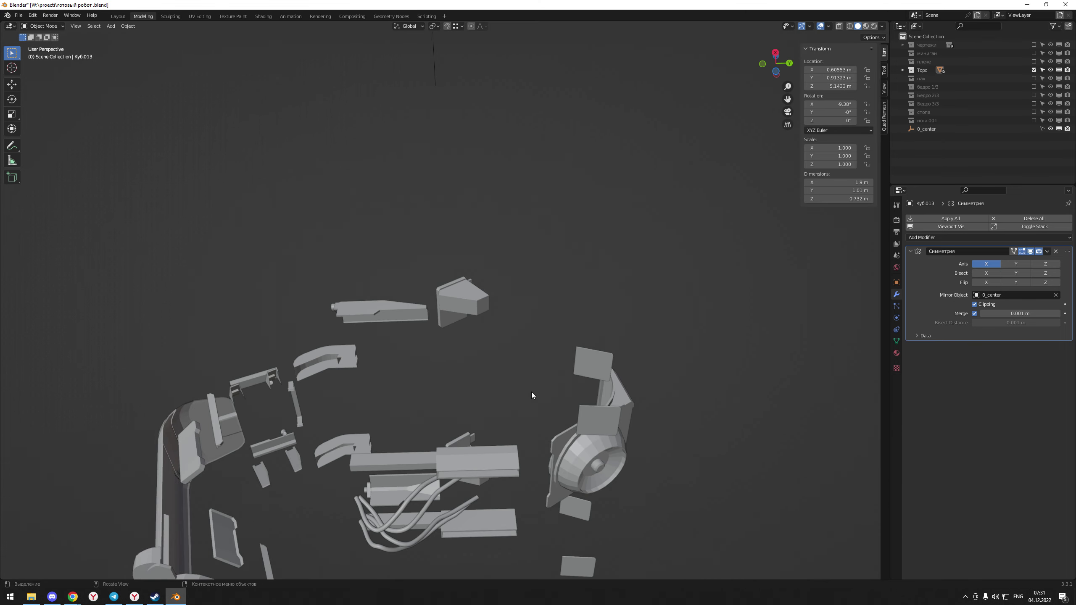
Isolate the curved torso panel Куб.021 in local view in Edit Mode
mouse_move(531, 392)
middle_mouse_down()
mouse_move(568, 416)
mouse_move(514, 445)
middle_mouse_up()
left_click(560, 363)
middle_click_drag(559, 364, 604, 392)
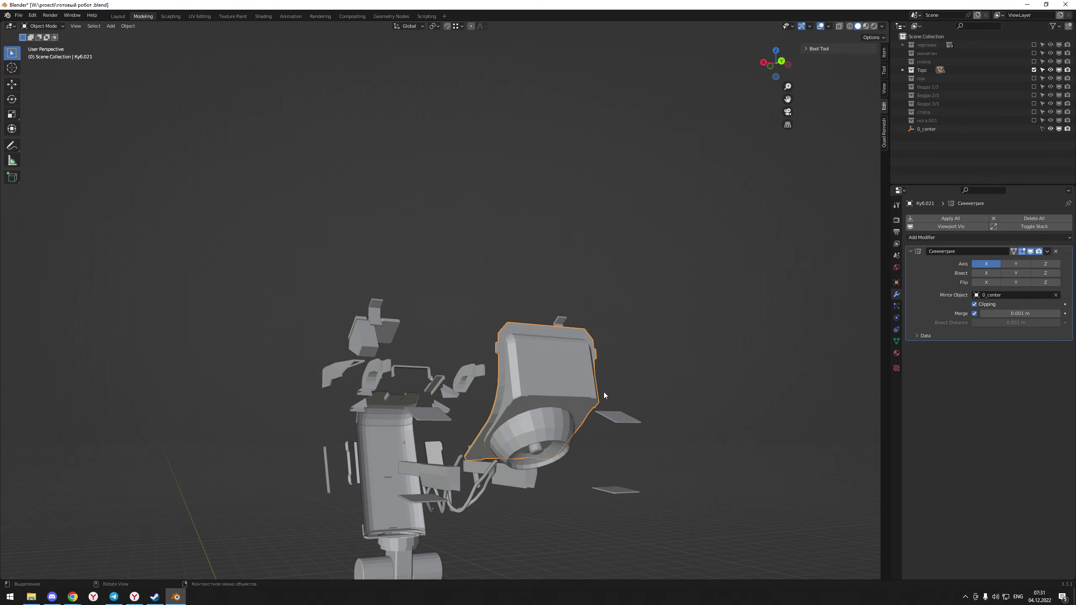
key("Tab")
key("KP_Divide")
mouse_move(550, 372)
middle_mouse_down()
mouse_move(538, 353)
mouse_move(600, 364)
middle_mouse_up()
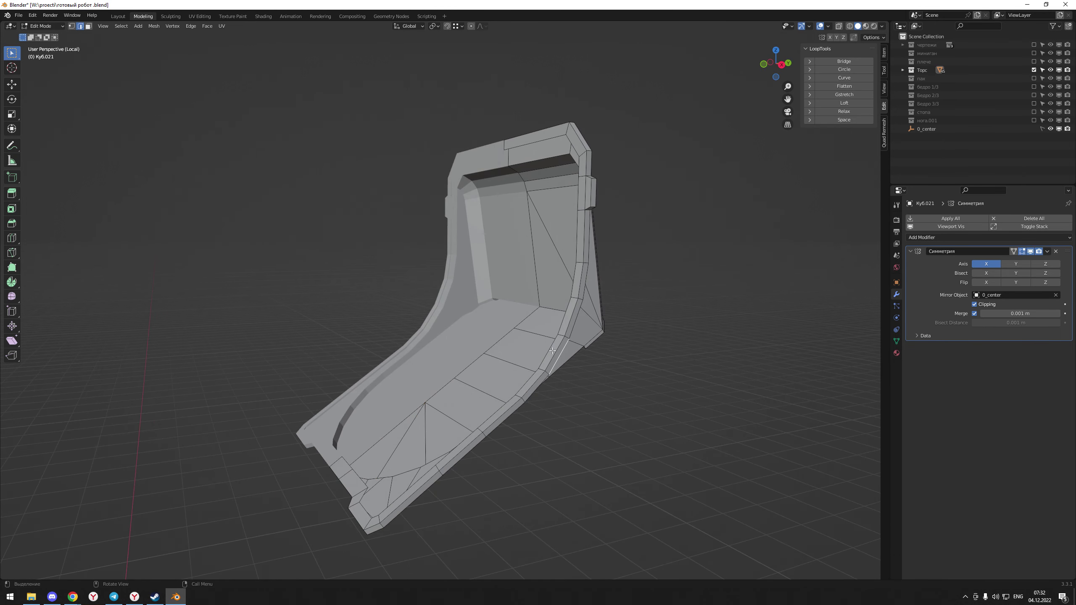
Select the panel's edges by similar face angles and add its bottom edge
key("shift+g")
left_click(567, 351)
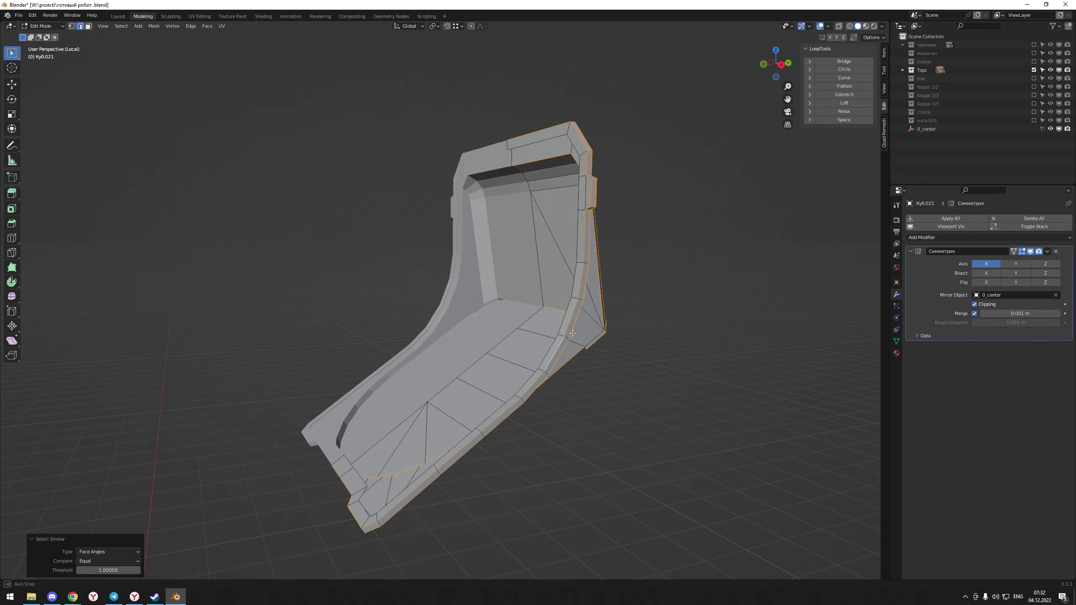
mouse_move(568, 352)
middle_mouse_down()
mouse_move(437, 299)
mouse_move(445, 331)
mouse_move(598, 345)
middle_mouse_up()
scroll(444, 331, "up", 3)
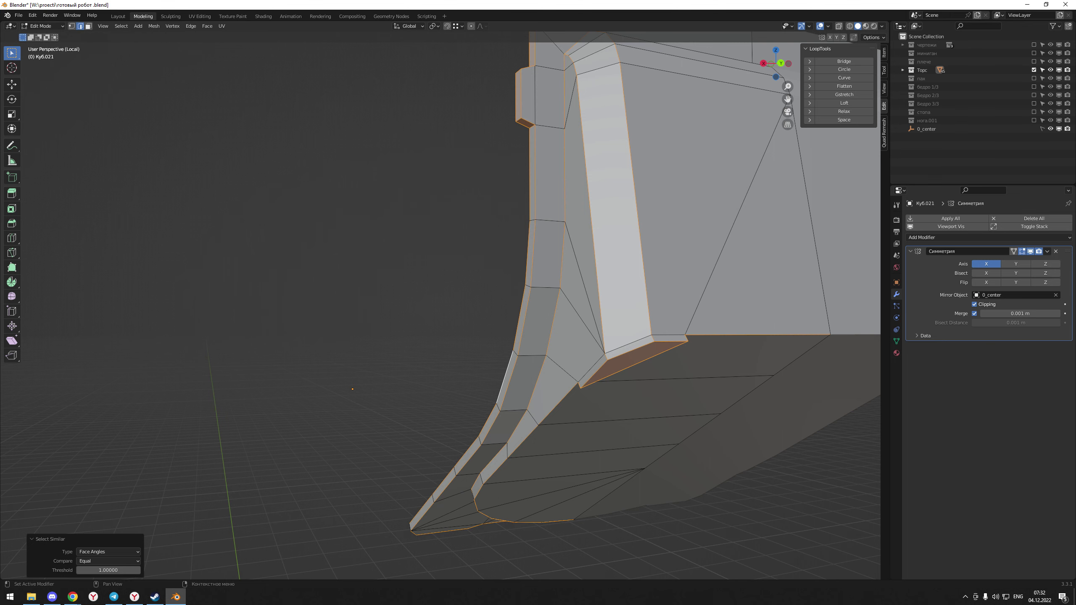
middle_click_drag(627, 346, 663, 345)
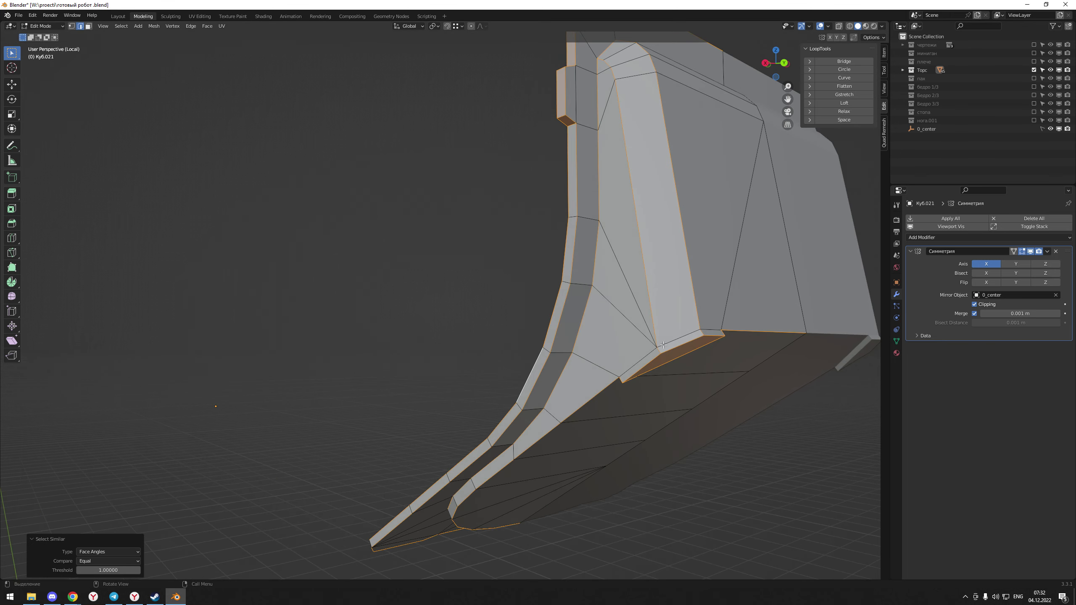
left_click(660, 346, "shift")
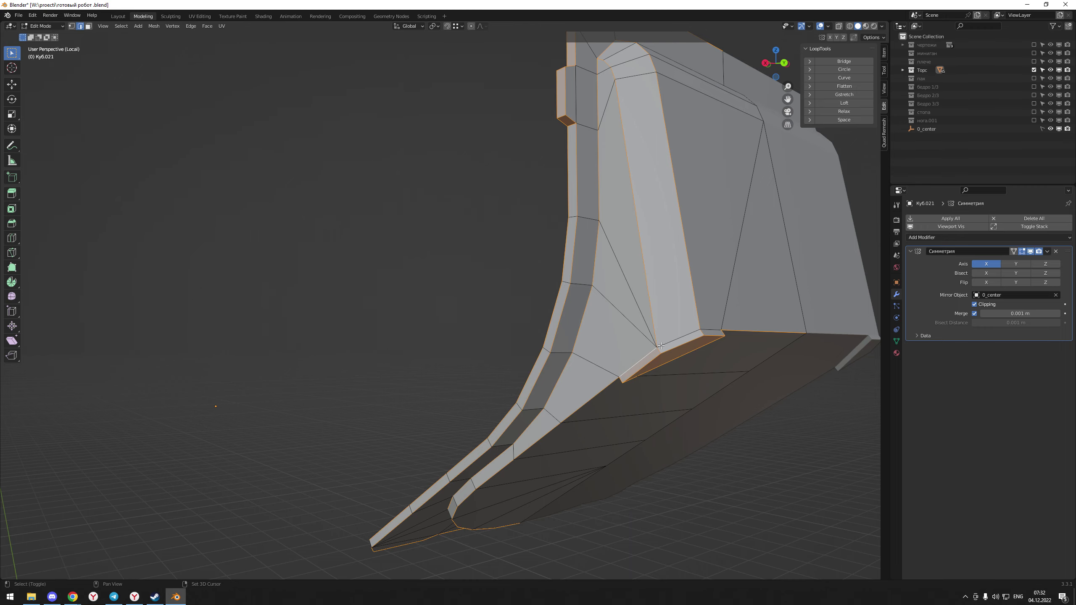
Inspect the panel's edge selection from below and other angles
mouse_move(732, 339)
middle_mouse_down()
mouse_move(795, 330)
mouse_move(818, 338)
mouse_move(870, 318)
mouse_move(720, 275)
middle_mouse_up()
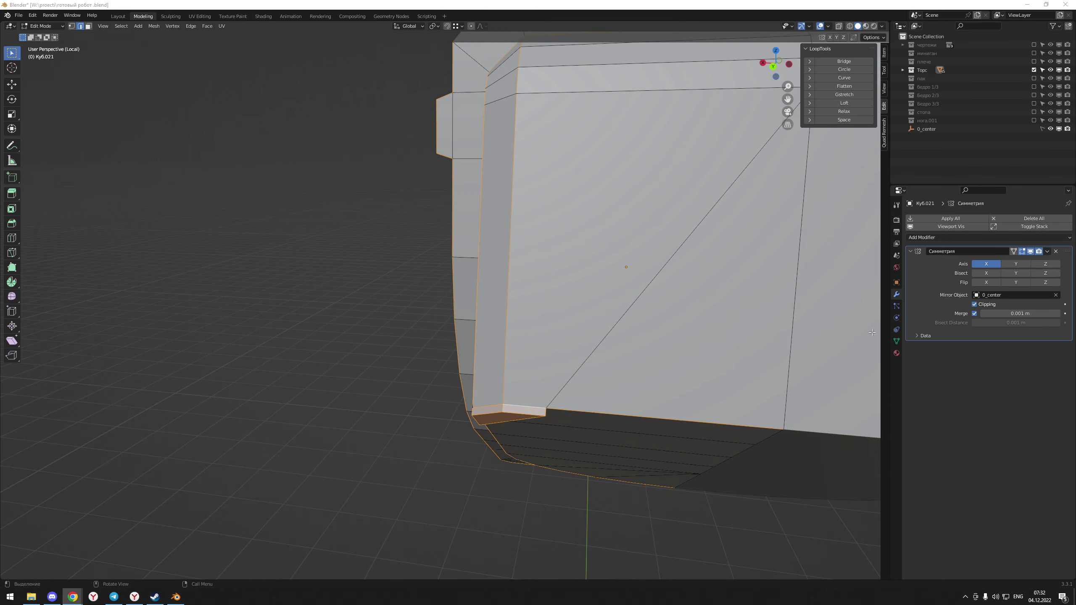
scroll(617, 320, "down", 4)
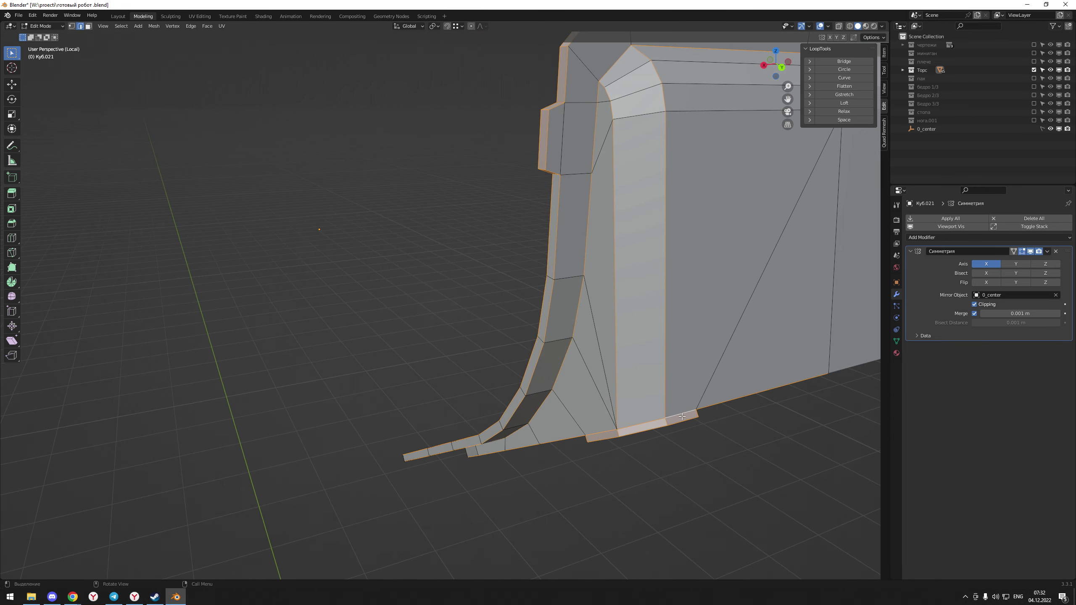
mouse_move(599, 432)
middle_mouse_down()
mouse_move(508, 390)
mouse_move(679, 381)
middle_mouse_up()
scroll(584, 424, "up", 5)
scroll(508, 390, "down", 4)
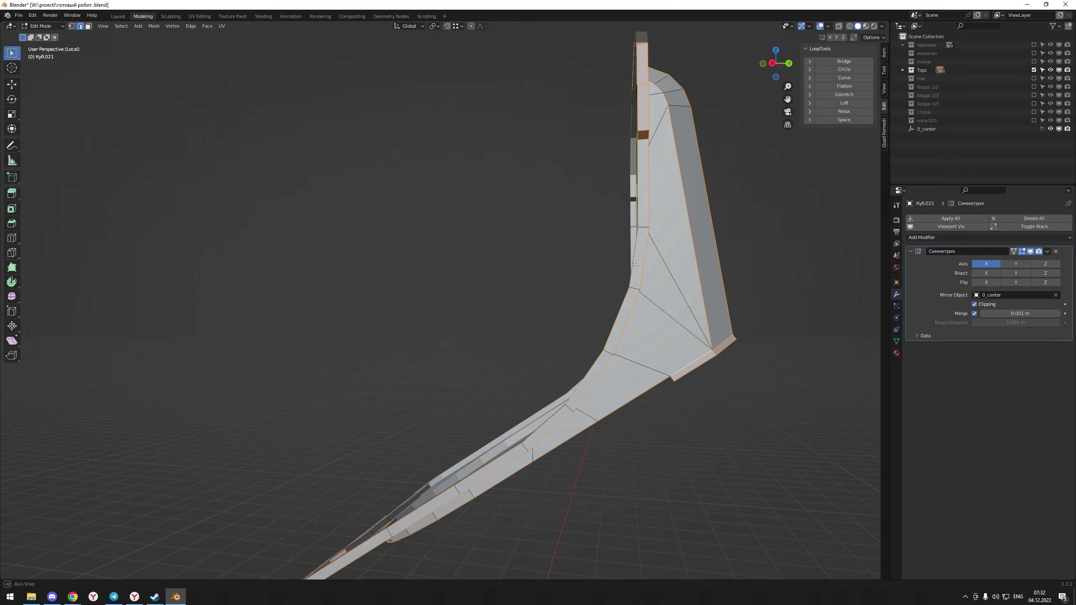
mouse_move(634, 264)
middle_mouse_down()
mouse_move(608, 282)
mouse_move(678, 236)
mouse_move(700, 192)
mouse_move(742, 163)
middle_mouse_up()
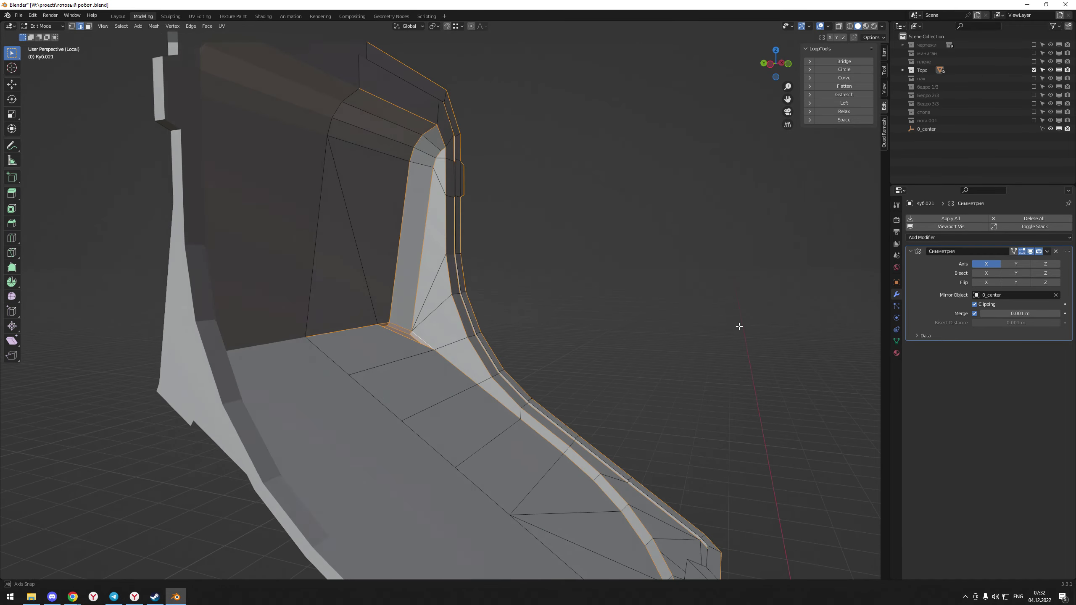
Mark the torso panel's edge loop sharp, then leave Edit Mode and local view
mouse_move(739, 326)
middle_mouse_down()
mouse_move(632, 347)
mouse_move(672, 327)
mouse_move(526, 302)
middle_mouse_up()
right_click(632, 339)
left_click(632, 341)
key("Tab")
key("KP_Divide")
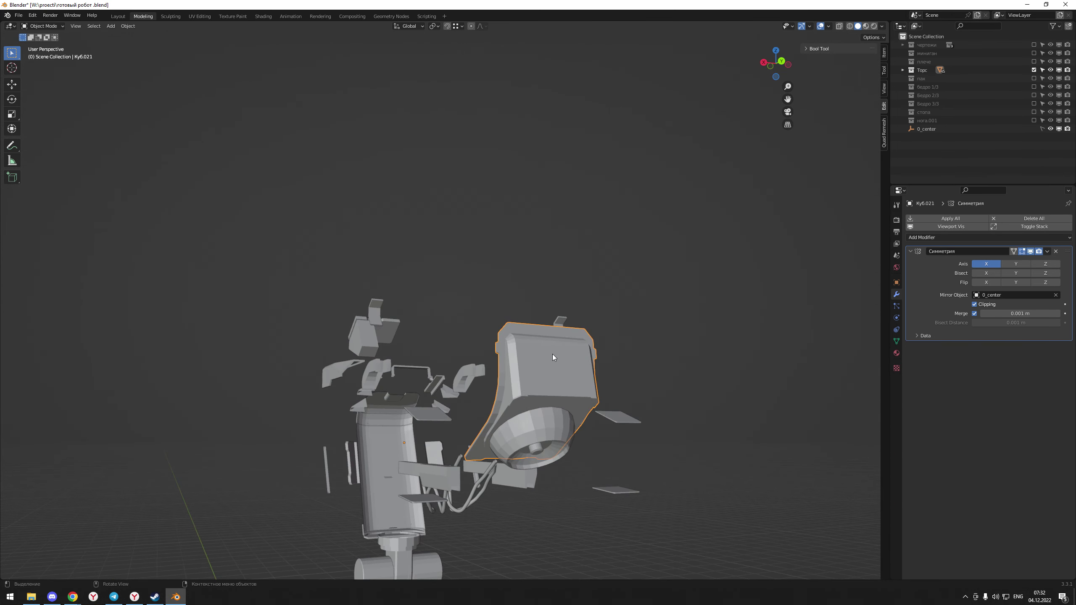
Hide the finished panel and enter Edit Mode on the sphere part
key("h")
left_click(552, 442)
key("Tab")
Orbit toward the sphere part and isolate it in local view
middle_click_drag(552, 442, 555, 349)
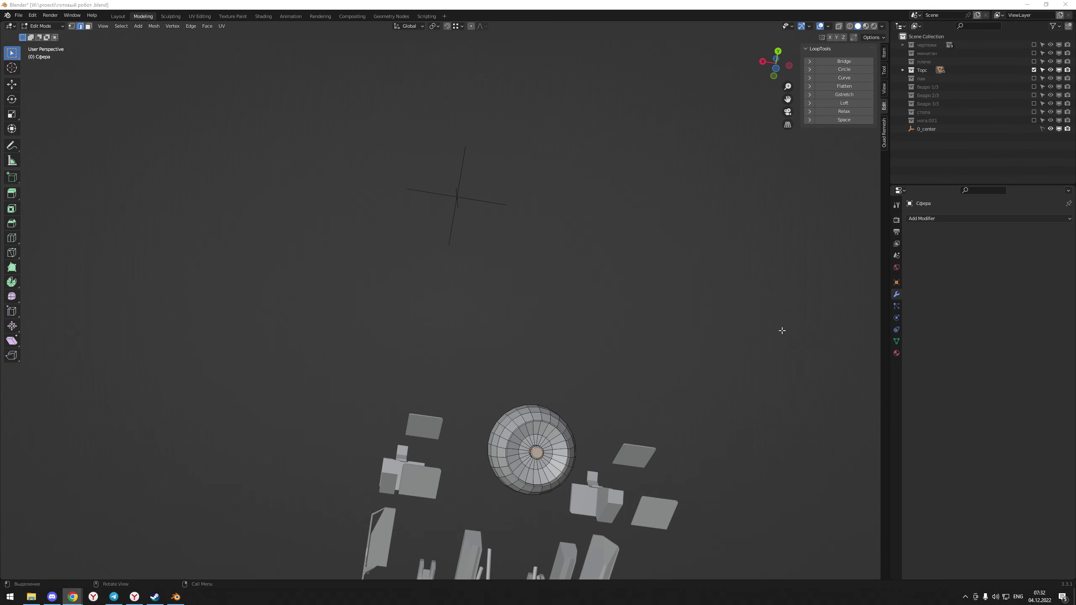
middle_click_drag(782, 331, 658, 385)
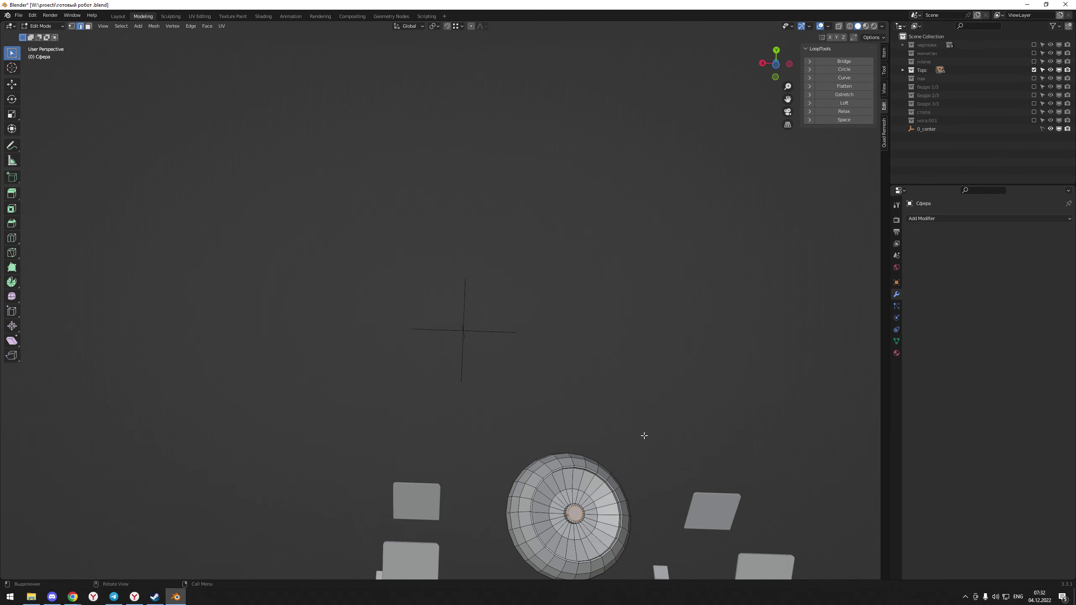
key("KP_Divide")
mouse_move(645, 436)
middle_mouse_down()
mouse_move(588, 327)
mouse_move(500, 217)
mouse_move(473, 113)
mouse_move(471, 205)
middle_mouse_up()
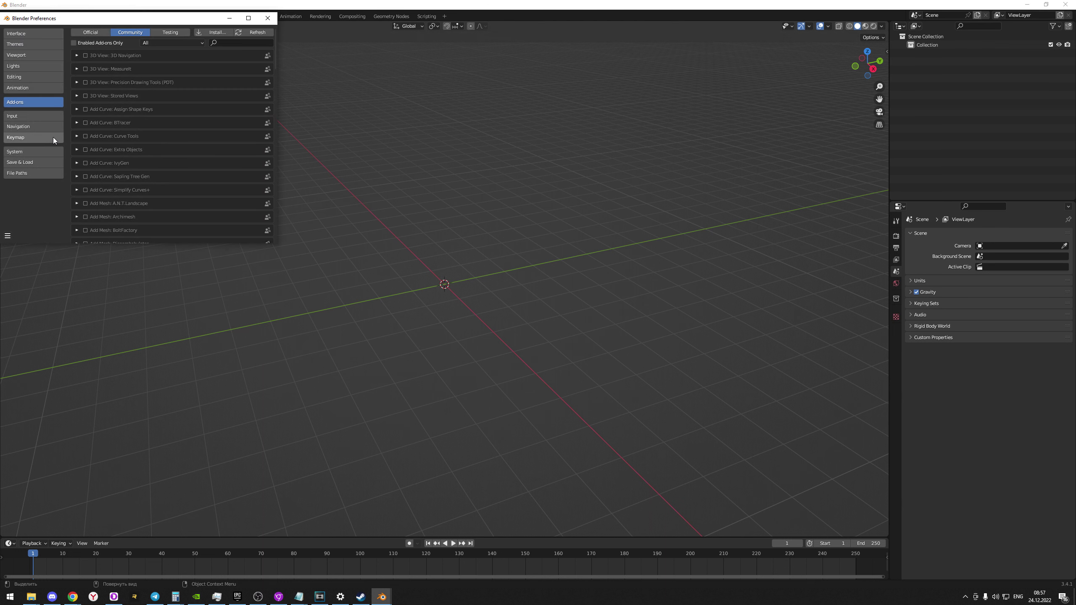
Scroll through the enabled add-ons, including LoopTools, then close Preferences
scroll(193, 157, "down", 3)
scroll(197, 157, "down", 2)
scroll(197, 156, "down", 8)
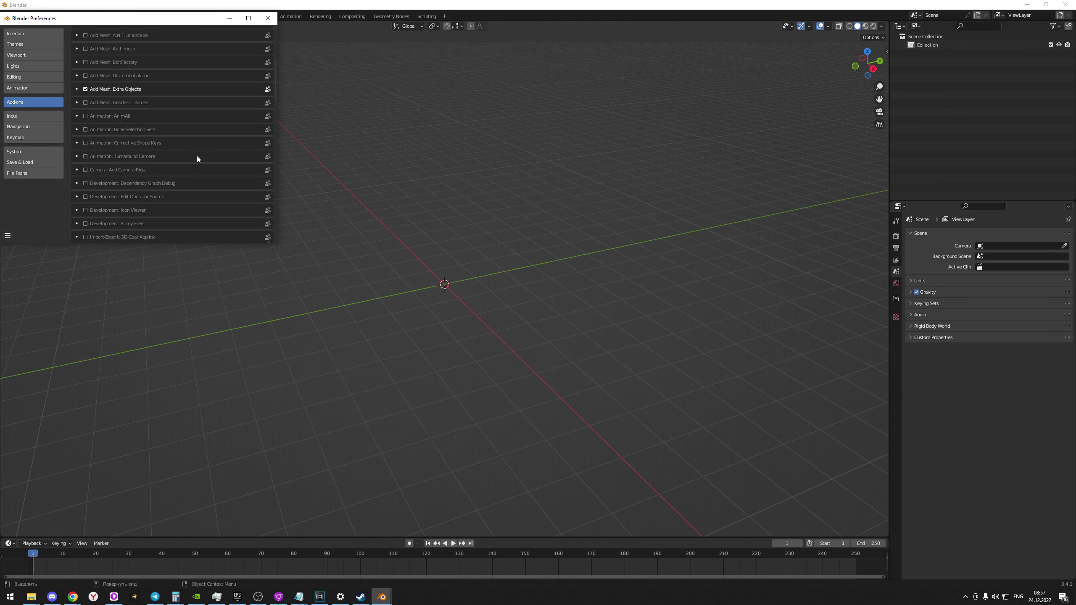
scroll(197, 155, "down", 10)
scroll(197, 156, "down", 10)
scroll(197, 155, "down", 8)
scroll(197, 156, "down", 8)
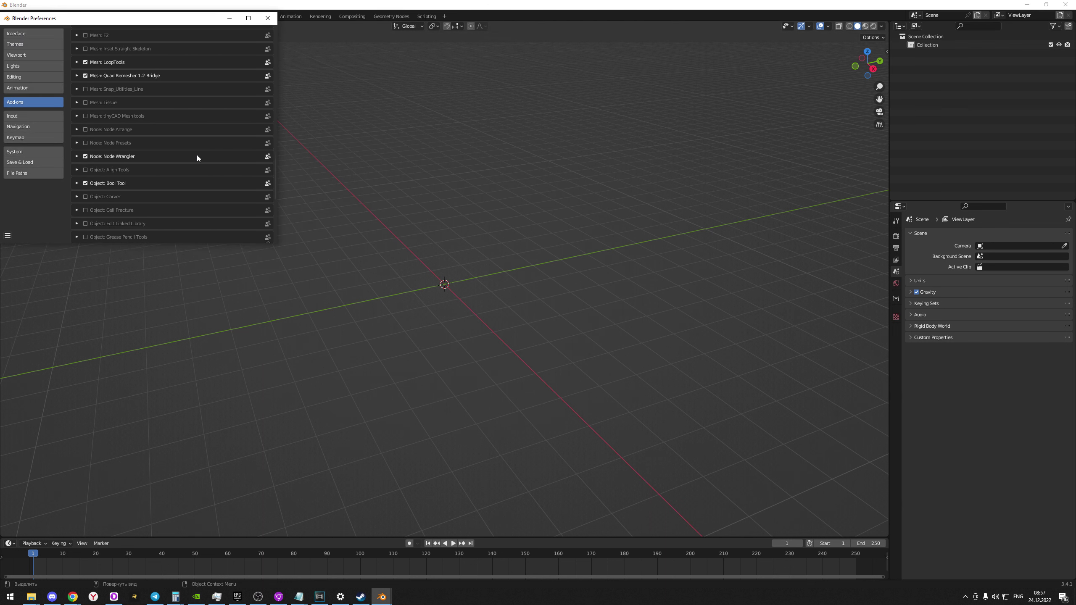
scroll(197, 156, "down", 8)
scroll(204, 144, "down", 5)
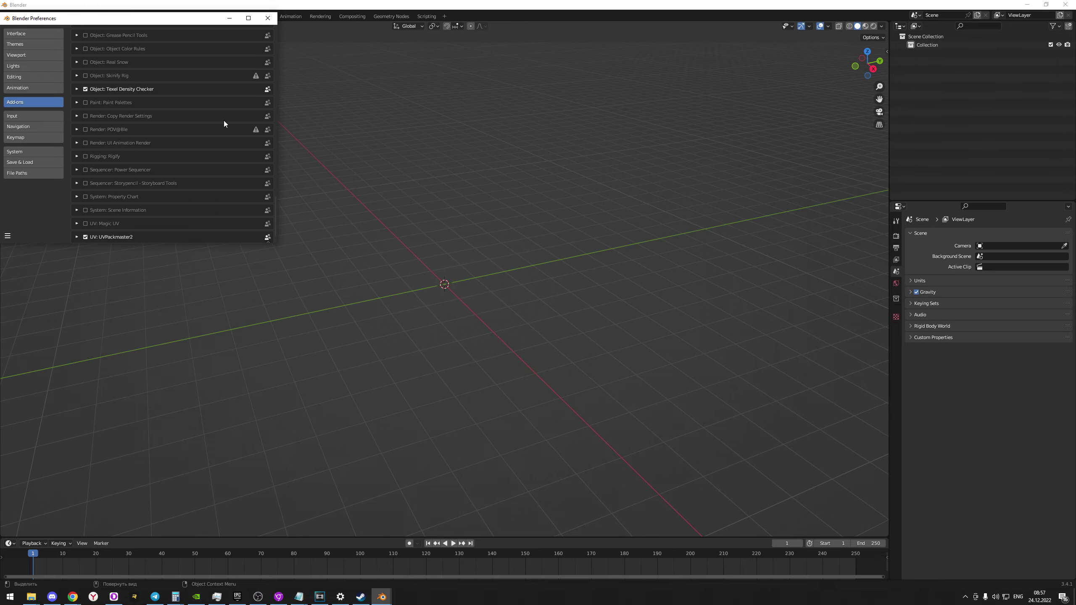
left_click(268, 18)
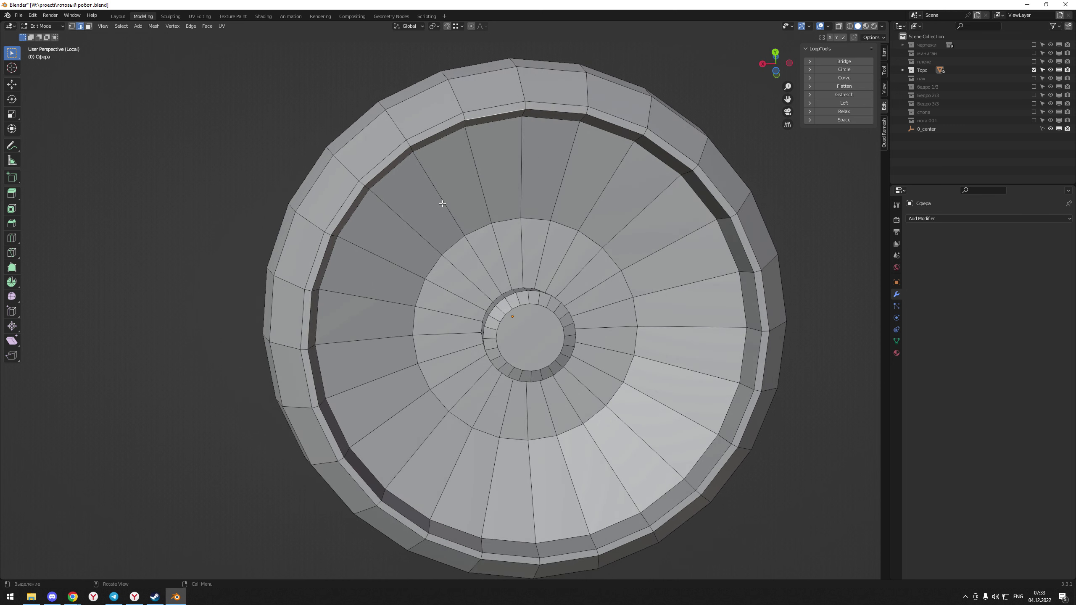
Select the dish's rim and inner ring edges by face angle, mark them sharp, and exit to Object Mode
left_click(445, 203)
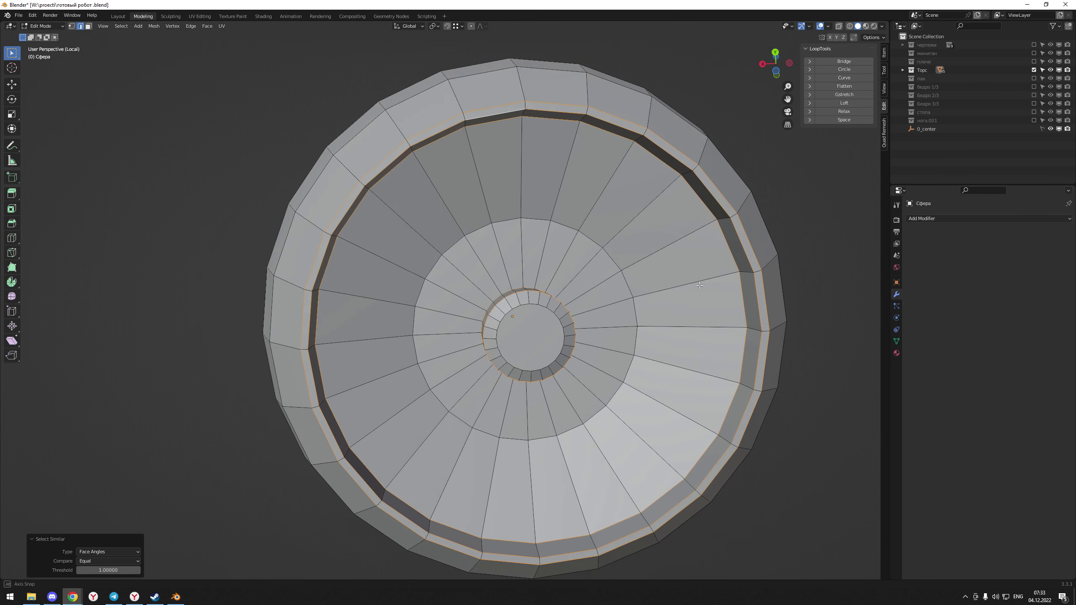
middle_click_drag(700, 285, 584, 313)
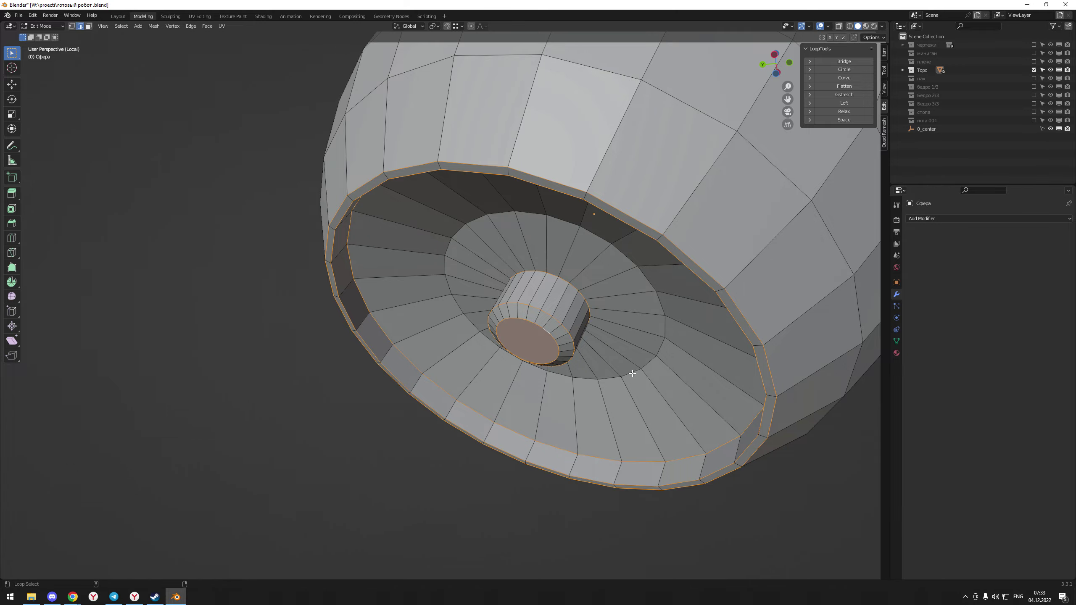
middle_click_drag(650, 331, 696, 274)
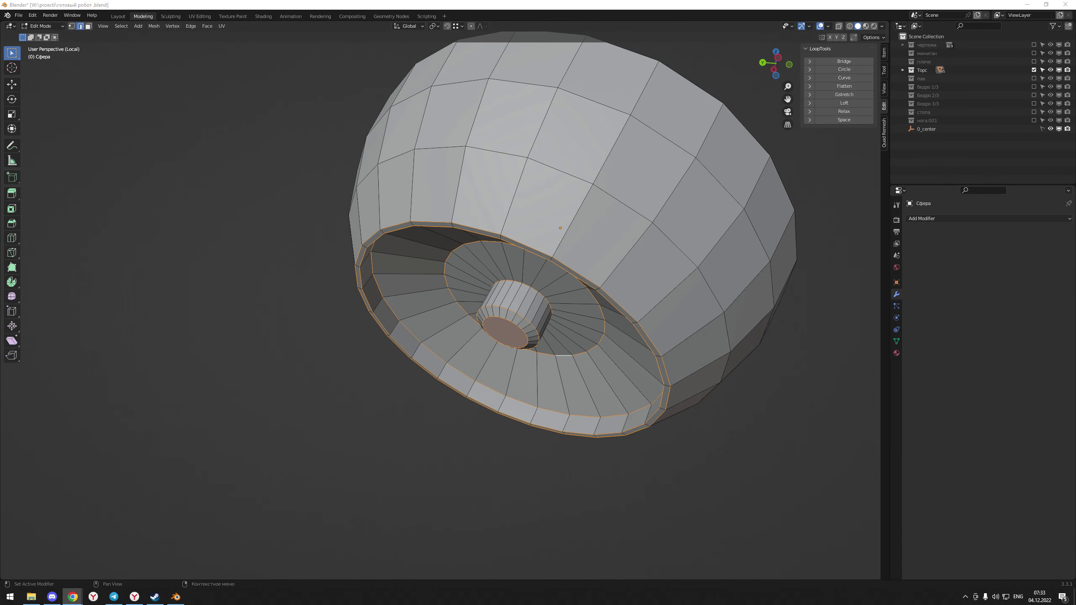
mouse_move(696, 273)
middle_mouse_down()
mouse_move(688, 254)
mouse_move(709, 245)
mouse_move(729, 263)
middle_mouse_up()
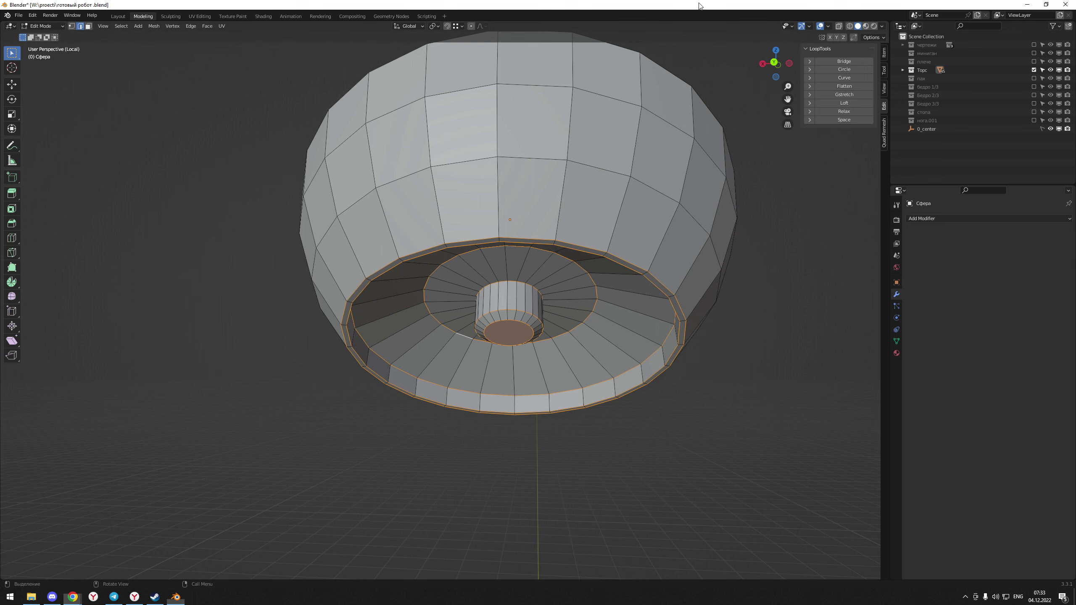
left_click(674, 276)
middle_click_drag(674, 276, 694, 258)
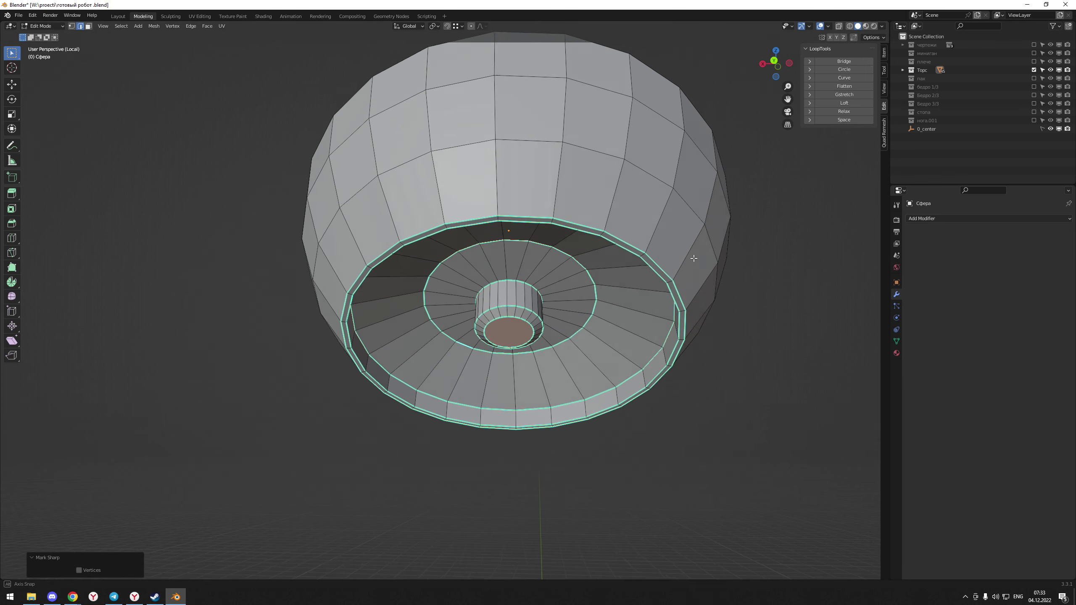
key("Tab")
scroll(693, 251, "down", 2)
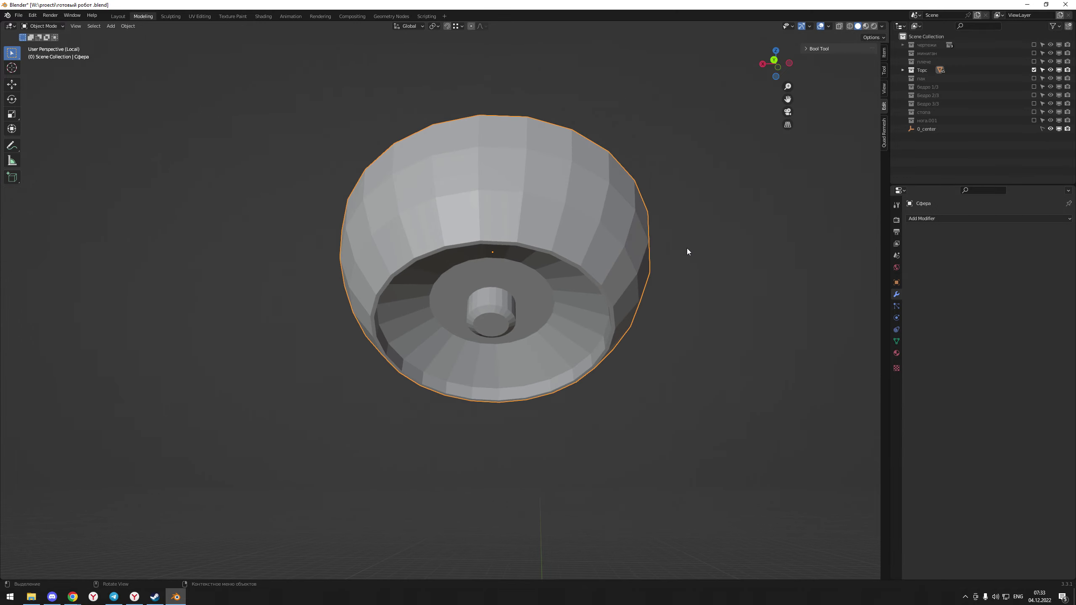
key("KP_Divide")
Orbit around the whole robot scene
middle_click_drag(633, 291, 610, 399)
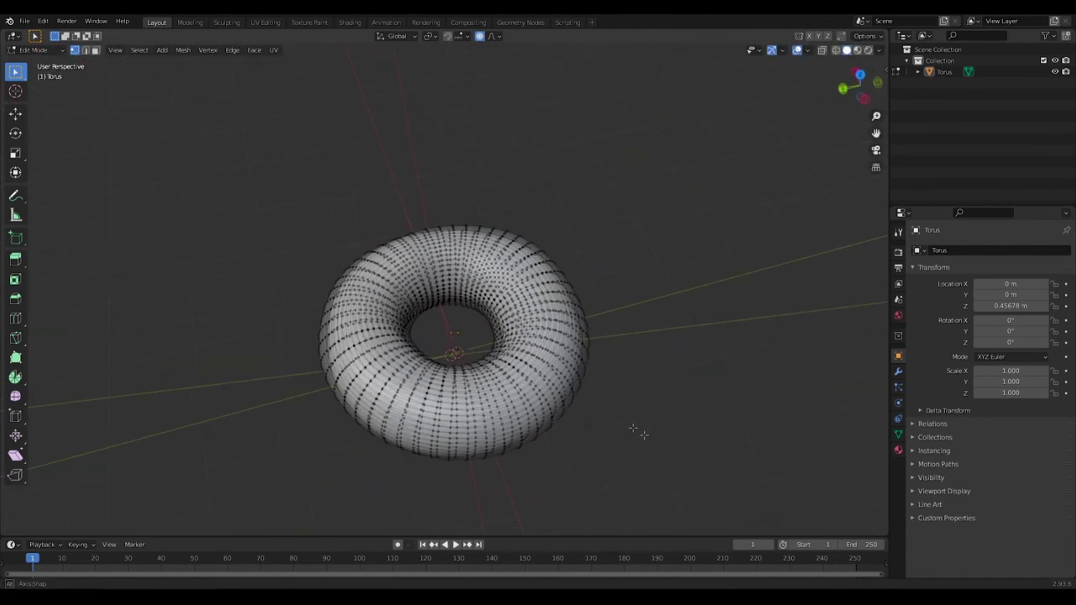
Switch the torus into Sculpt Mode, viewed from the side
middle_click_drag(644, 436, 726, 441)
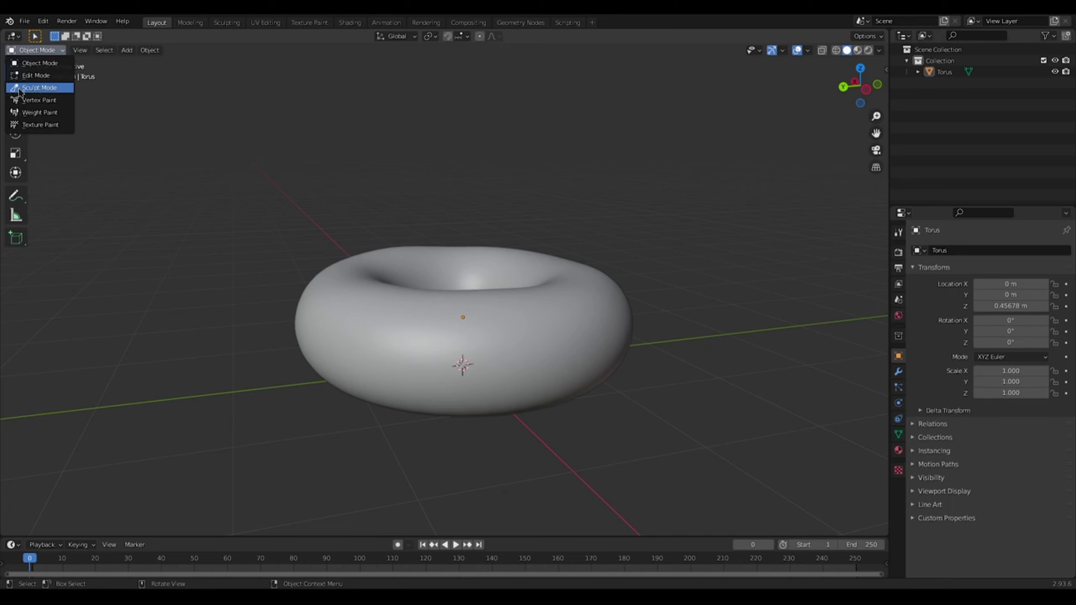
left_click(40, 88)
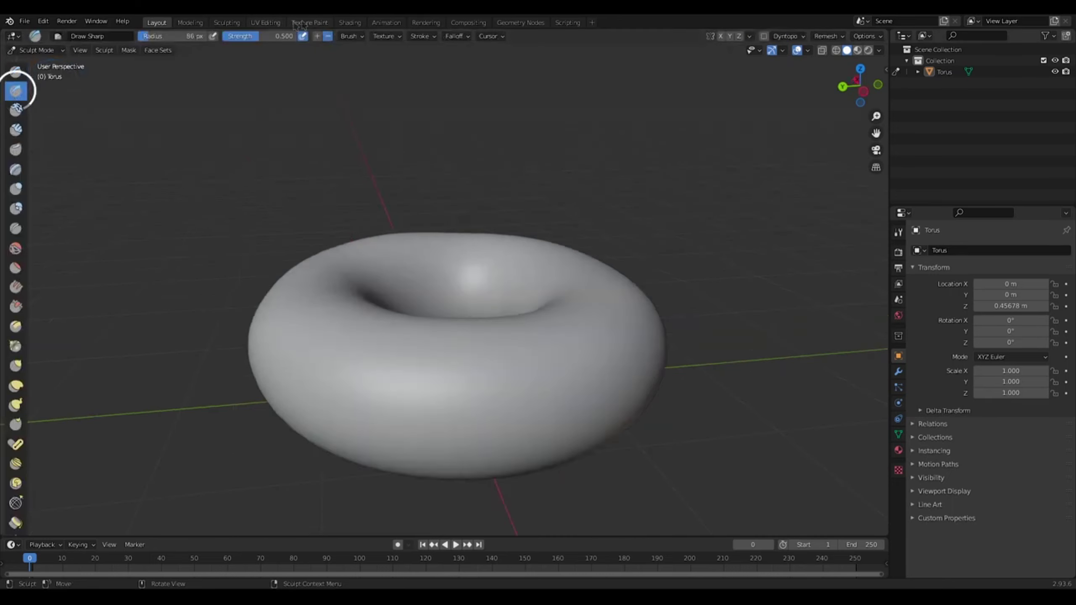
scroll(576, 396, "down", 4)
middle_click_drag(568, 401, 564, 397)
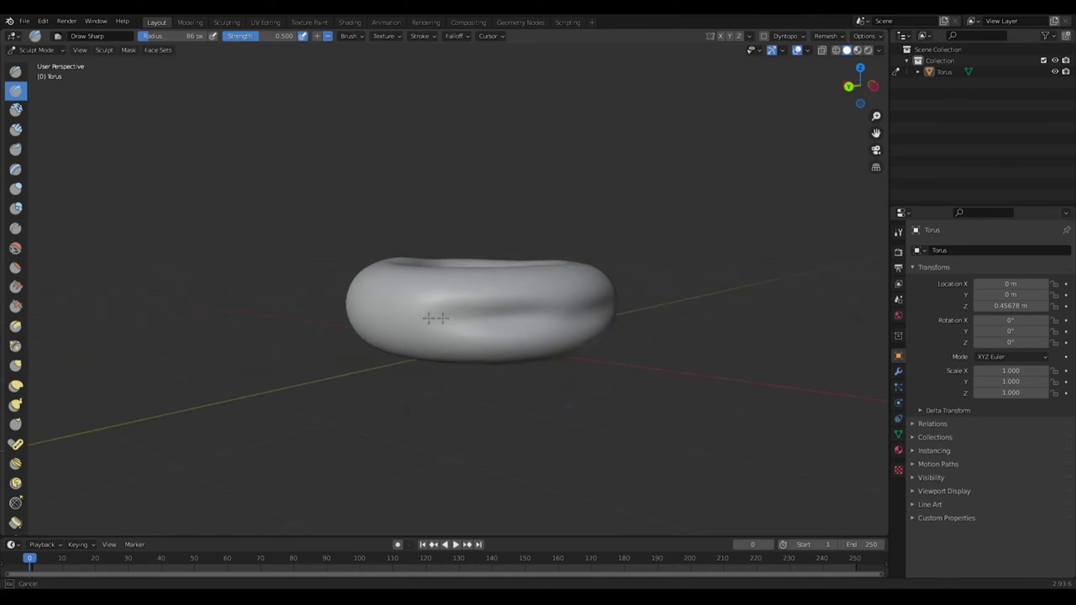
Sculpt a groove around the torus side with Draw Sharp at strength 0.144
mouse_move(567, 409)
middle_mouse_down()
mouse_move(459, 322)
mouse_move(542, 346)
middle_mouse_up()
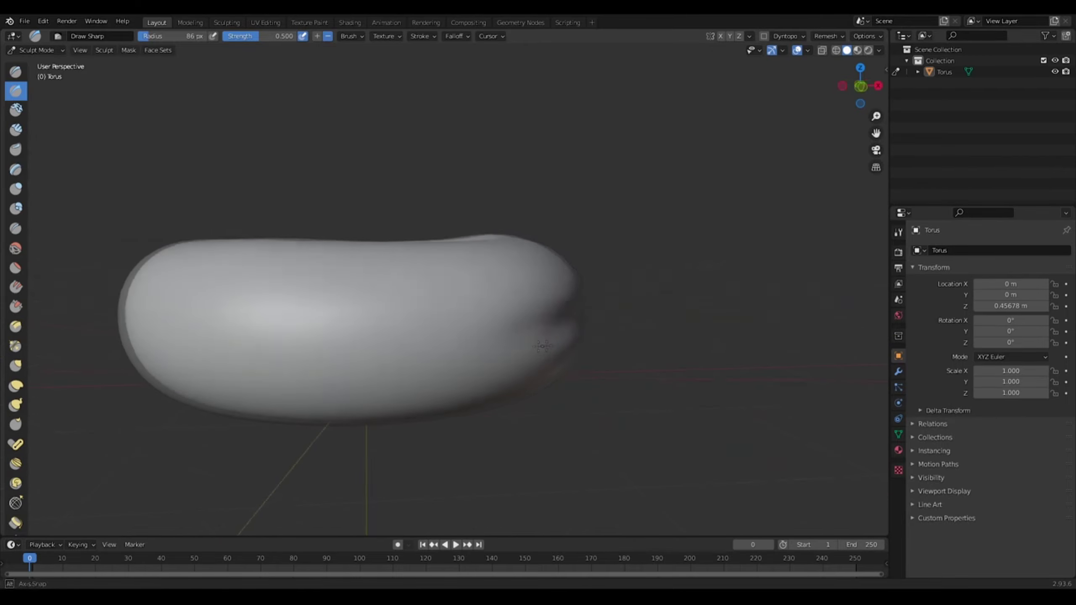
middle_click_drag(312, 343, 588, 331)
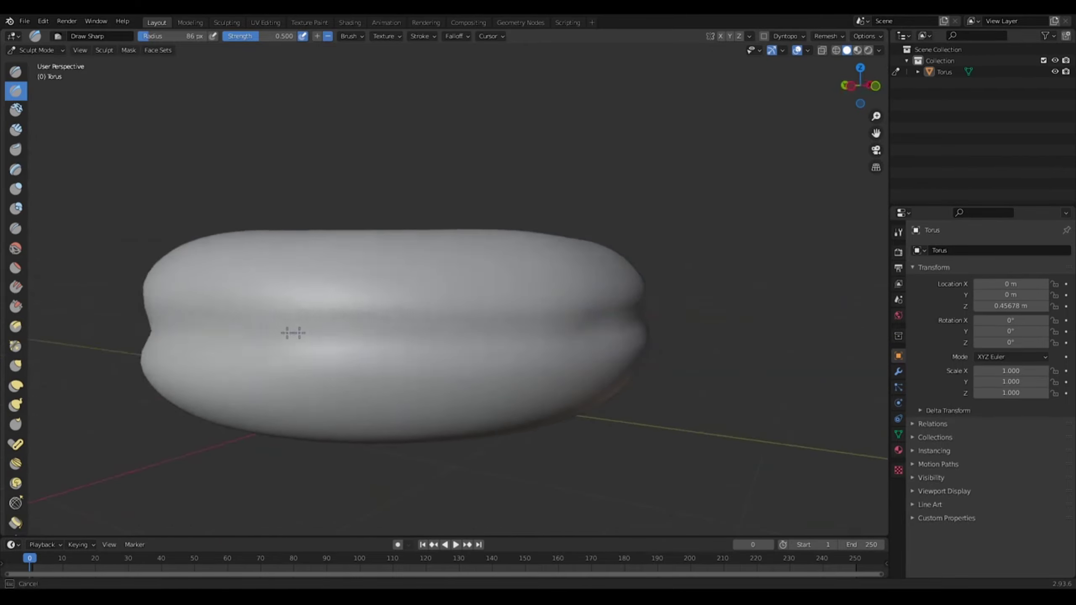
scroll(292, 333, "down", 3)
middle_click_drag(292, 333, 517, 349)
scroll(517, 348, "up", 3)
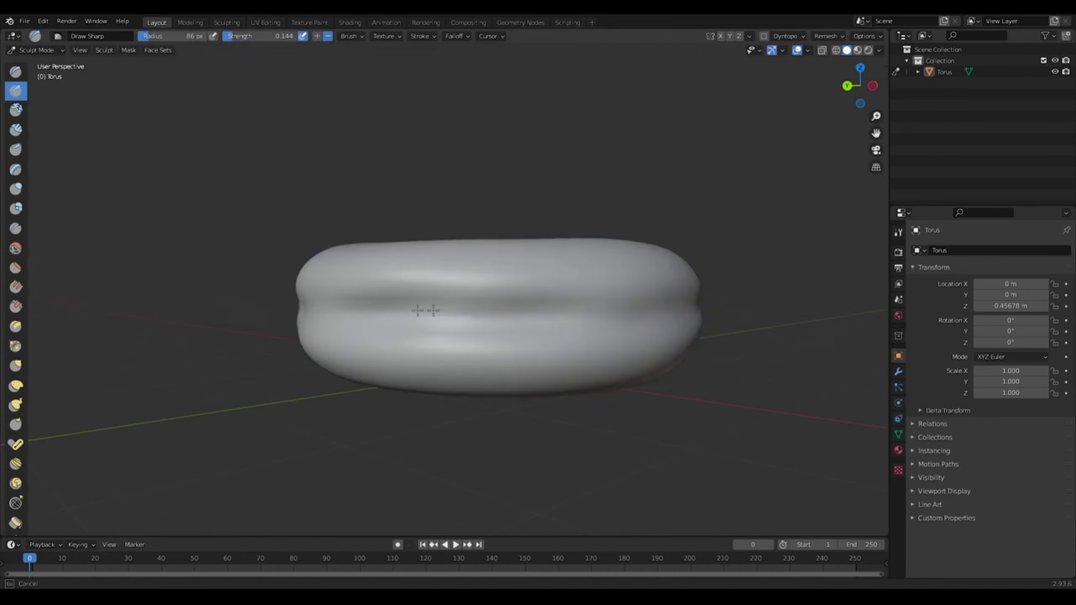
middle_click_drag(467, 326, 647, 336)
middle_click_drag(572, 307, 535, 309)
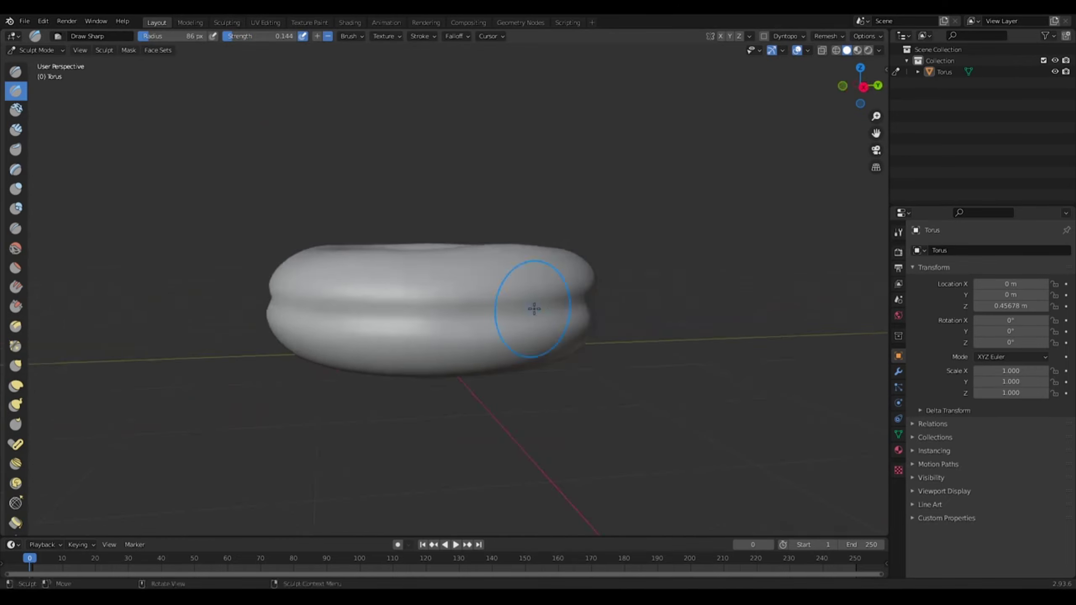
Orbit around the torus to inspect the sculpted groove
middle_click_drag(449, 305, 153, 41)
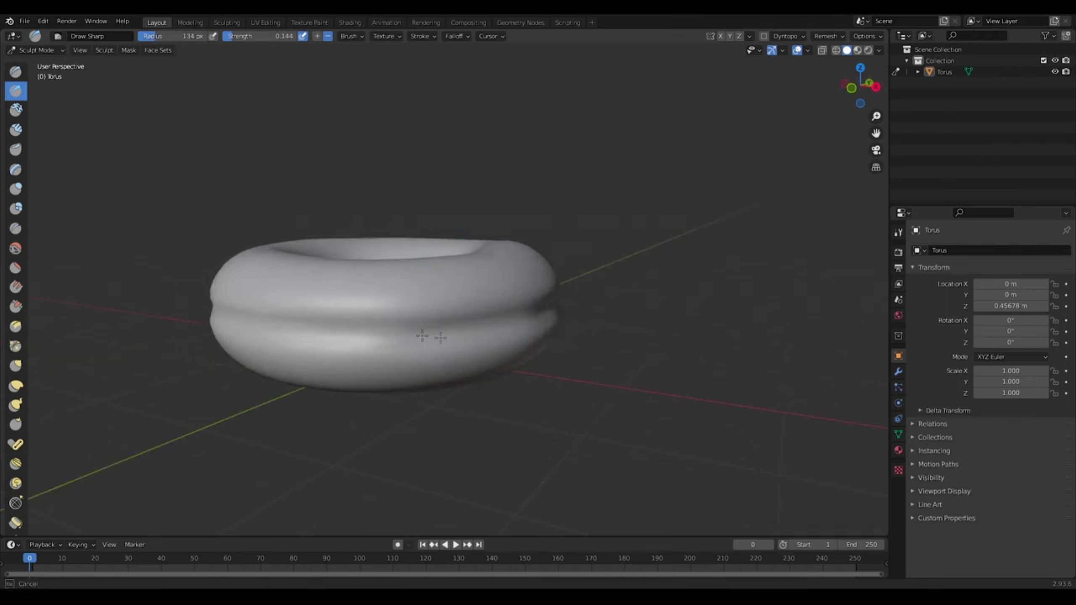
middle_click_drag(432, 337, 473, 333)
middle_click_drag(263, 325, 636, 324)
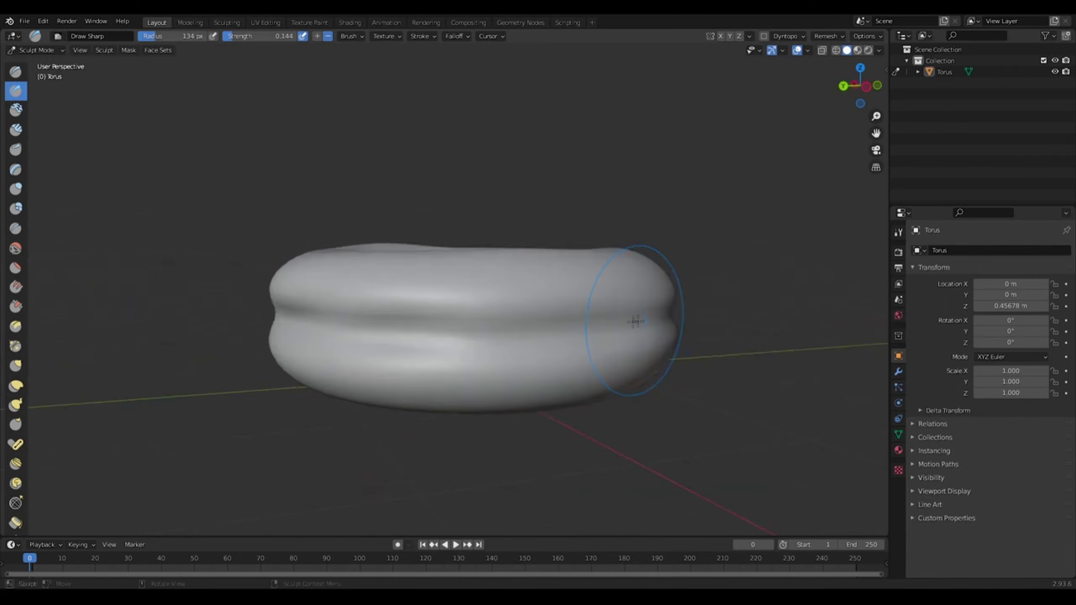
middle_click_drag(445, 324, 502, 332)
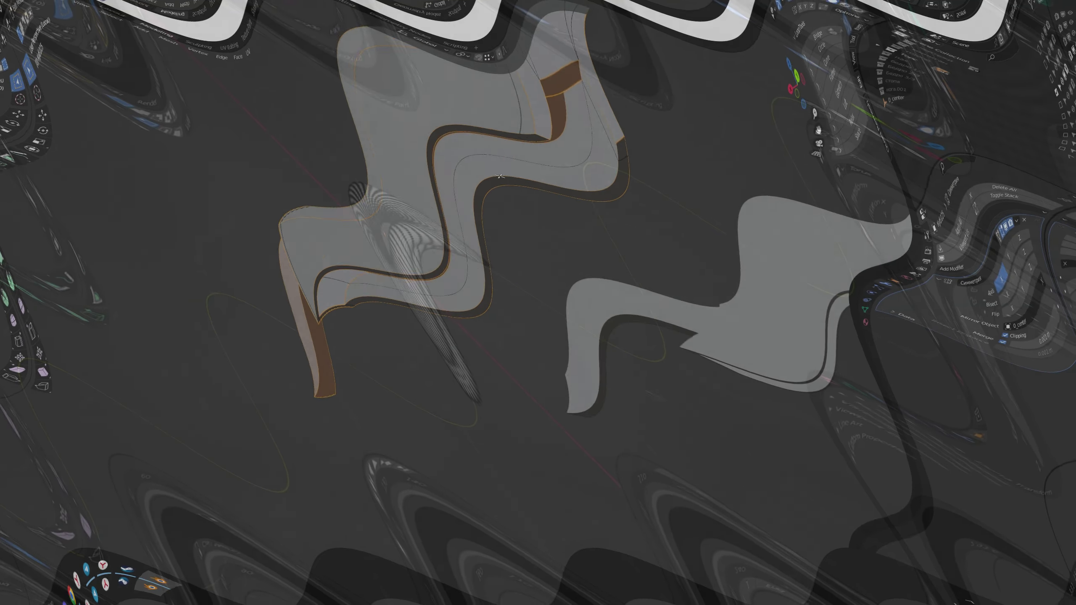
Mark the beam's selected edges sharp, then return to Object Mode and exit Local View
mouse_move(485, 204)
middle_mouse_down()
mouse_move(481, 172)
mouse_move(435, 195)
mouse_move(413, 250)
mouse_move(432, 272)
mouse_move(377, 272)
mouse_move(504, 192)
mouse_move(478, 178)
mouse_move(437, 183)
mouse_move(511, 214)
mouse_move(387, 226)
mouse_move(437, 181)
mouse_move(392, 161)
mouse_move(534, 201)
mouse_move(568, 232)
middle_mouse_up()
key("ctrl+e")
left_click(511, 214)
key("Tab")
key("KP_Divide")
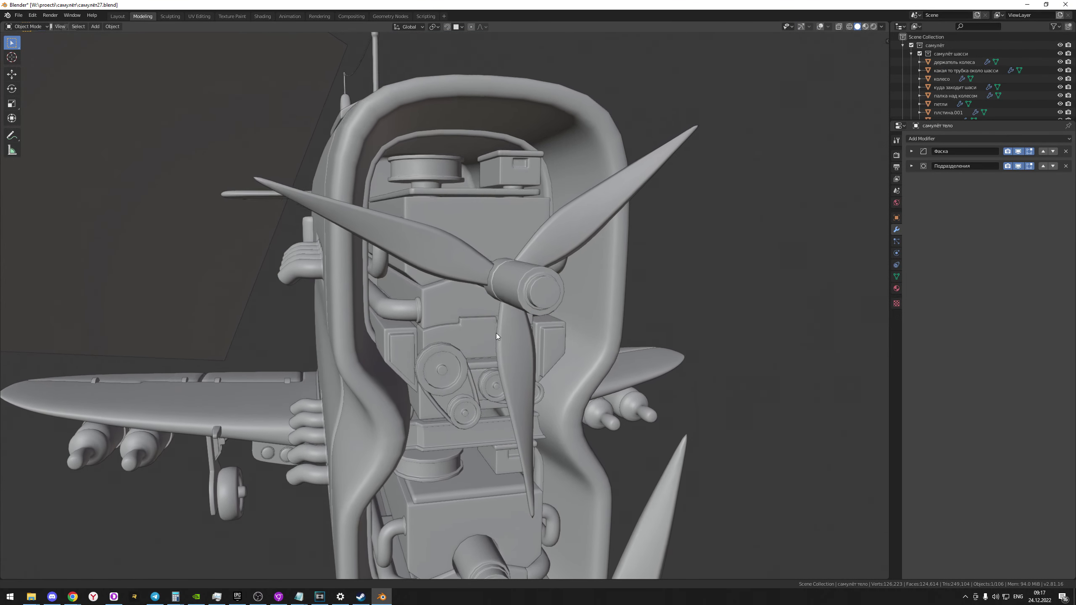
Zoom and orbit to a side view of the airplane
scroll(496, 349, "down", 2)
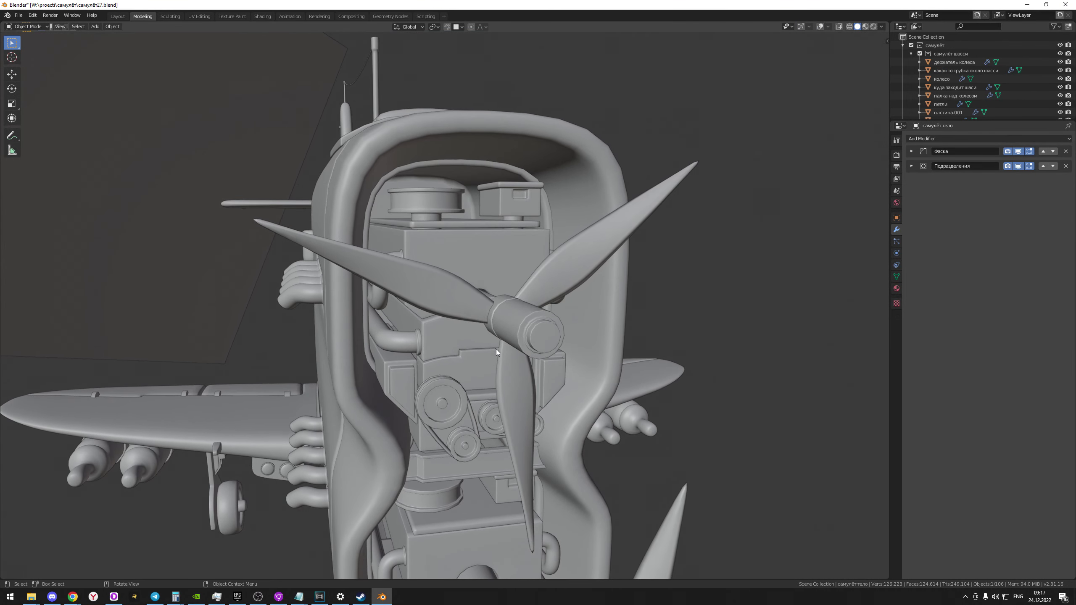
scroll(493, 349, "down", 3)
mouse_move(493, 349)
middle_mouse_down()
mouse_move(450, 267)
mouse_move(515, 263)
mouse_move(527, 229)
mouse_move(325, 225)
mouse_move(269, 282)
mouse_move(241, 285)
mouse_move(431, 260)
mouse_move(500, 266)
mouse_move(523, 227)
mouse_move(428, 258)
middle_mouse_up()
scroll(297, 263, "up", 3)
scroll(500, 267, "up", 2)
scroll(520, 265, "down", 2)
scroll(736, 241, "up", 2)
Isolate the cockpit pilot in Local View and show it with Material Preview shading
left_click(650, 216)
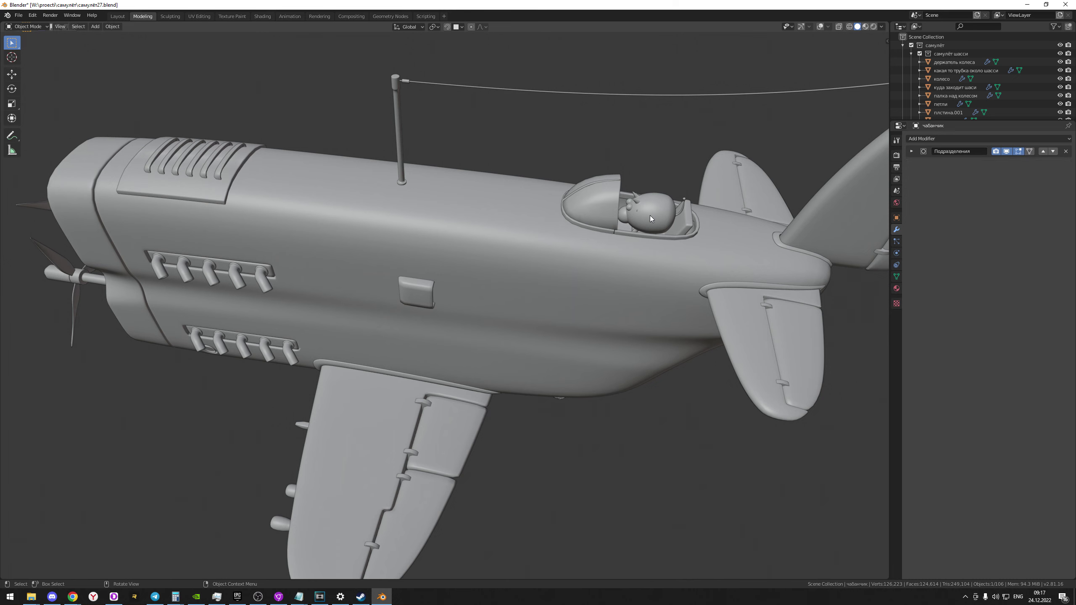
key("KP_Divide")
mouse_move(458, 237)
middle_mouse_down()
mouse_move(568, 183)
mouse_move(579, 199)
mouse_move(555, 183)
middle_mouse_up()
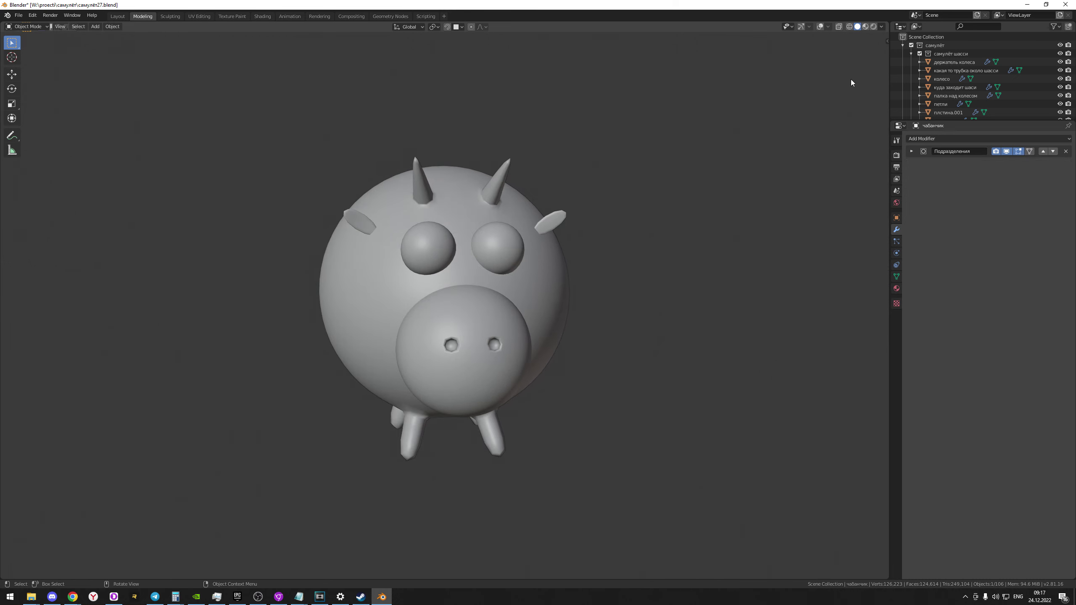
left_click(866, 27)
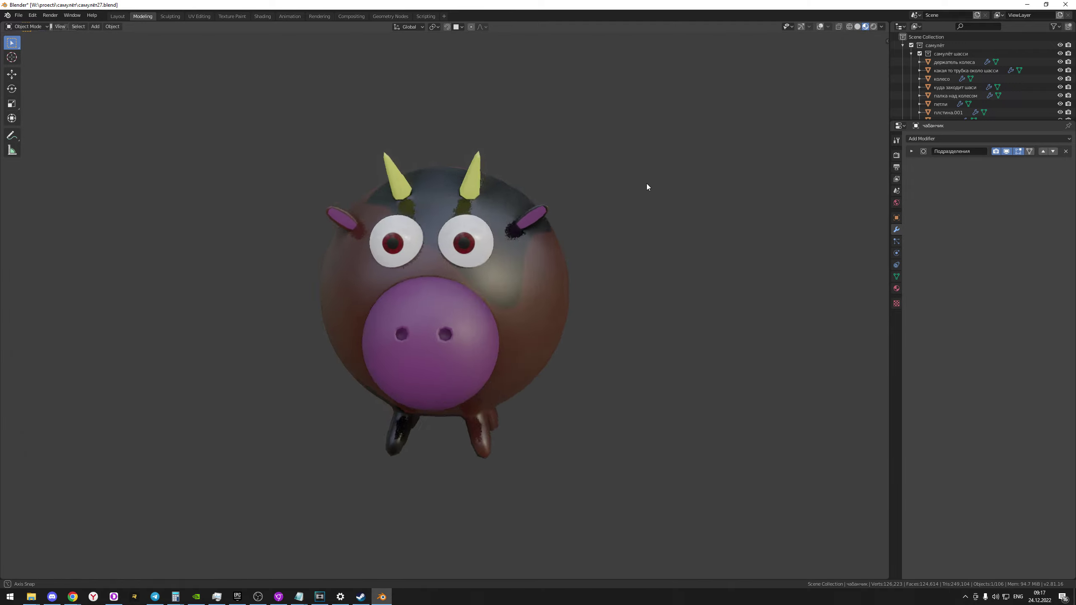
mouse_move(647, 184)
middle_mouse_down()
mouse_move(446, 170)
mouse_move(242, 195)
mouse_move(253, 177)
mouse_move(286, 194)
mouse_move(293, 179)
mouse_move(209, 187)
mouse_move(343, 182)
mouse_move(218, 185)
mouse_move(323, 169)
middle_mouse_up()
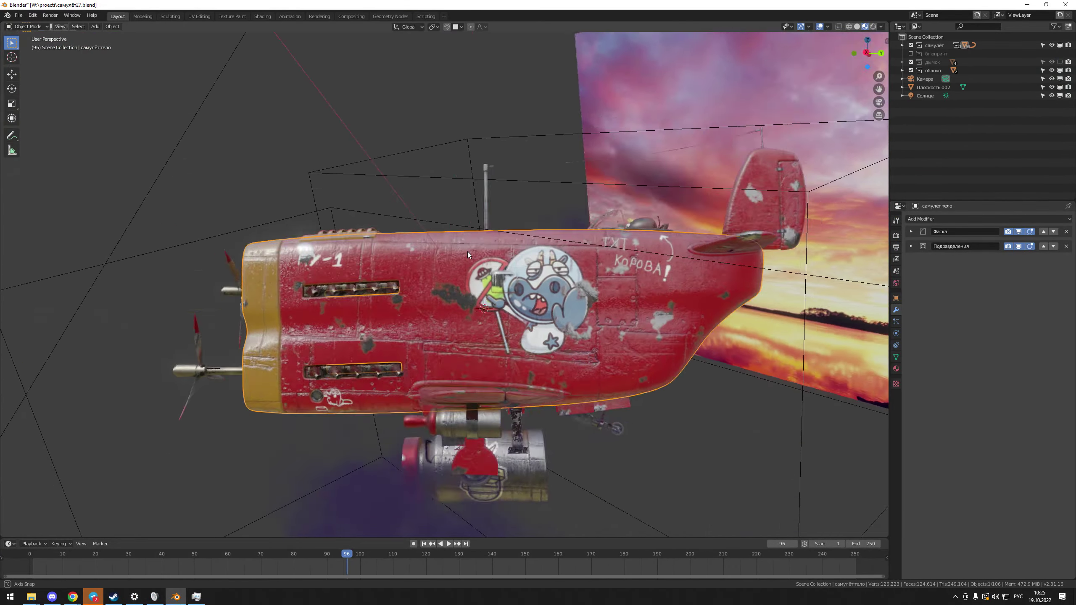
mouse_move(468, 251)
middle_mouse_down()
mouse_move(581, 259)
mouse_move(530, 208)
mouse_move(474, 269)
mouse_move(325, 268)
mouse_move(578, 289)
mouse_move(556, 316)
mouse_move(686, 282)
mouse_move(423, 381)
mouse_move(333, 448)
middle_mouse_up()
scroll(456, 269, "up", 5)
scroll(364, 276, "down", 5)
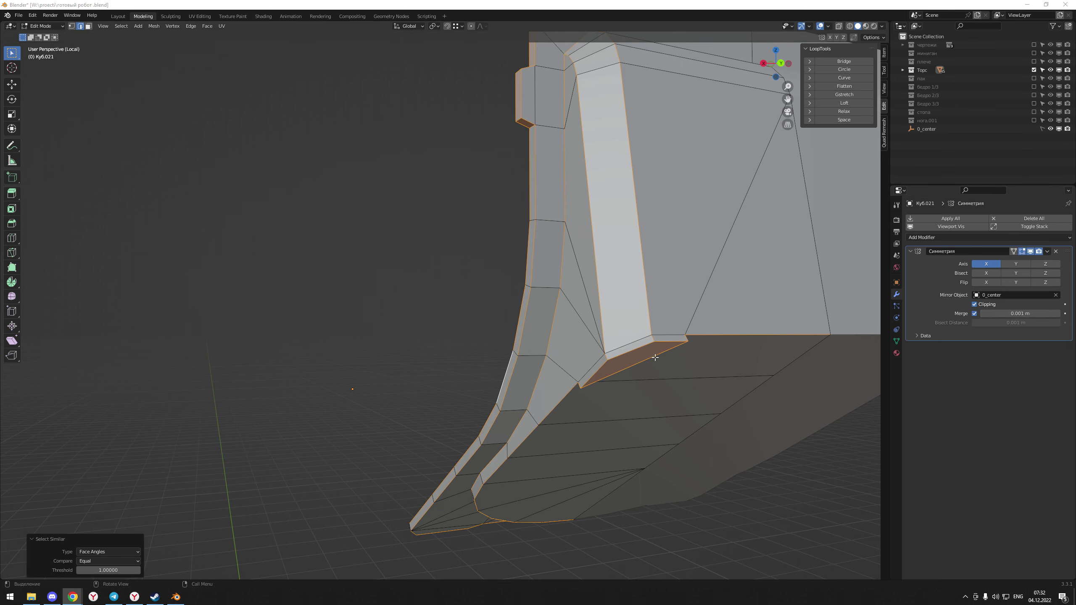
middle_click_drag(623, 356, 645, 355)
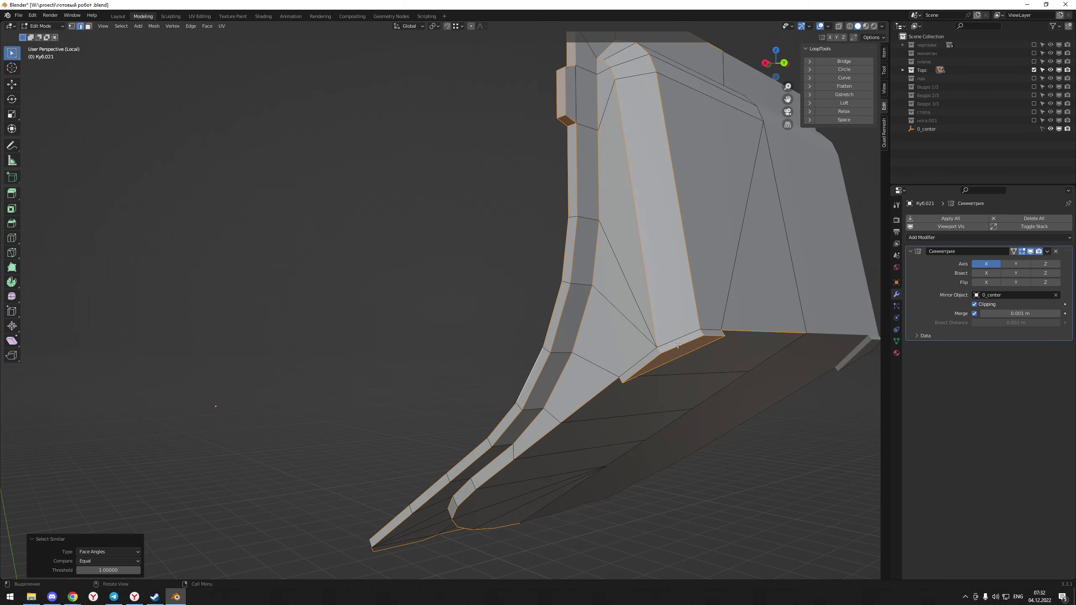
left_click(645, 355)
mouse_move(716, 332)
middle_mouse_down()
mouse_move(841, 337)
mouse_move(832, 295)
mouse_move(805, 276)
middle_mouse_up()
scroll(805, 276, "up", 5)
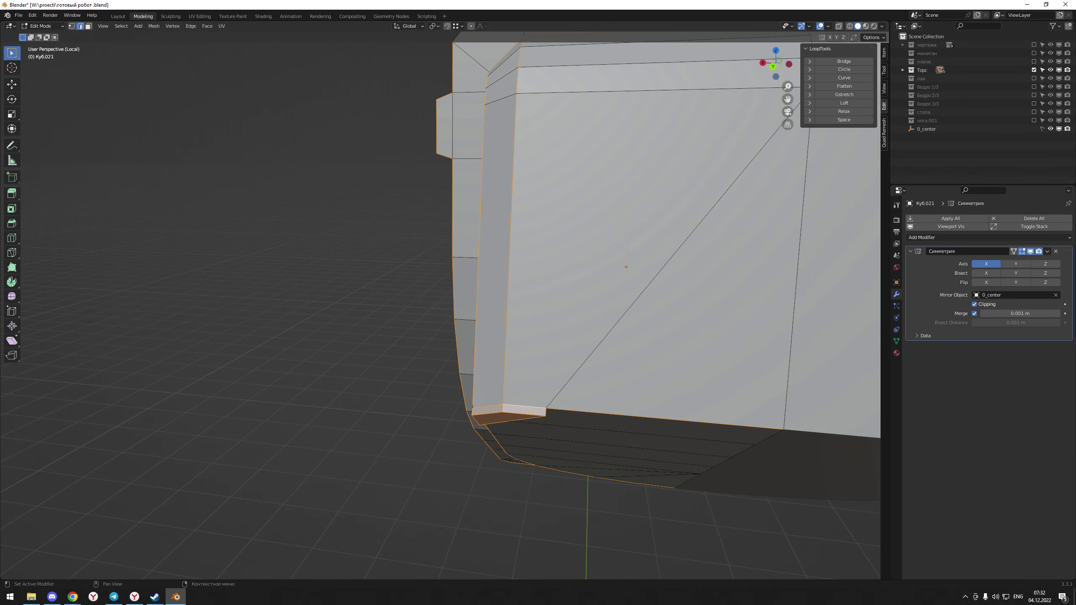
middle_click_drag(636, 382, 646, 404)
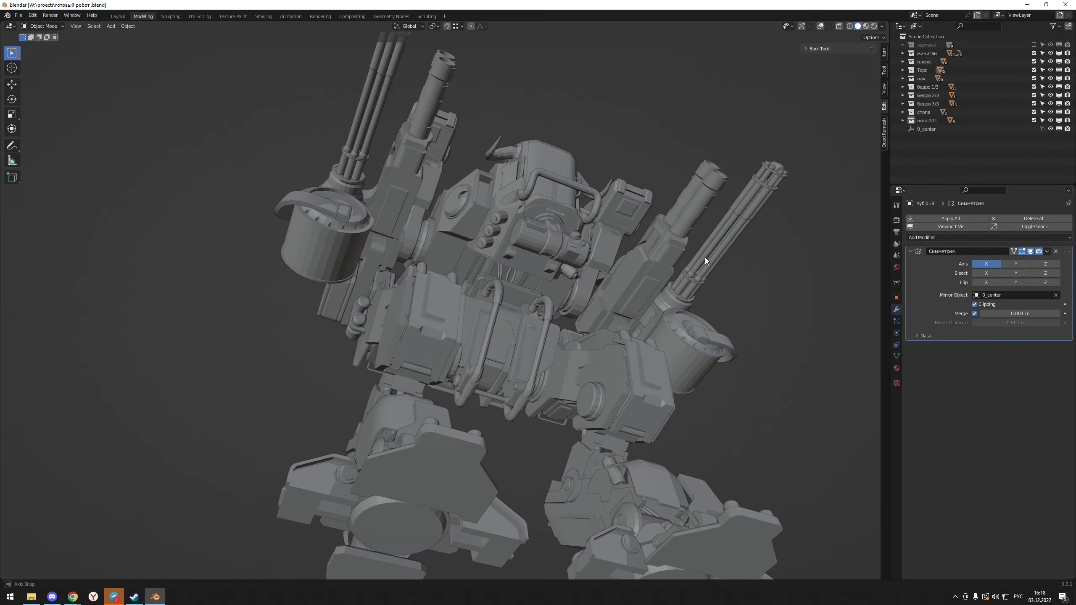
middle_click_drag(704, 257, 741, 282)
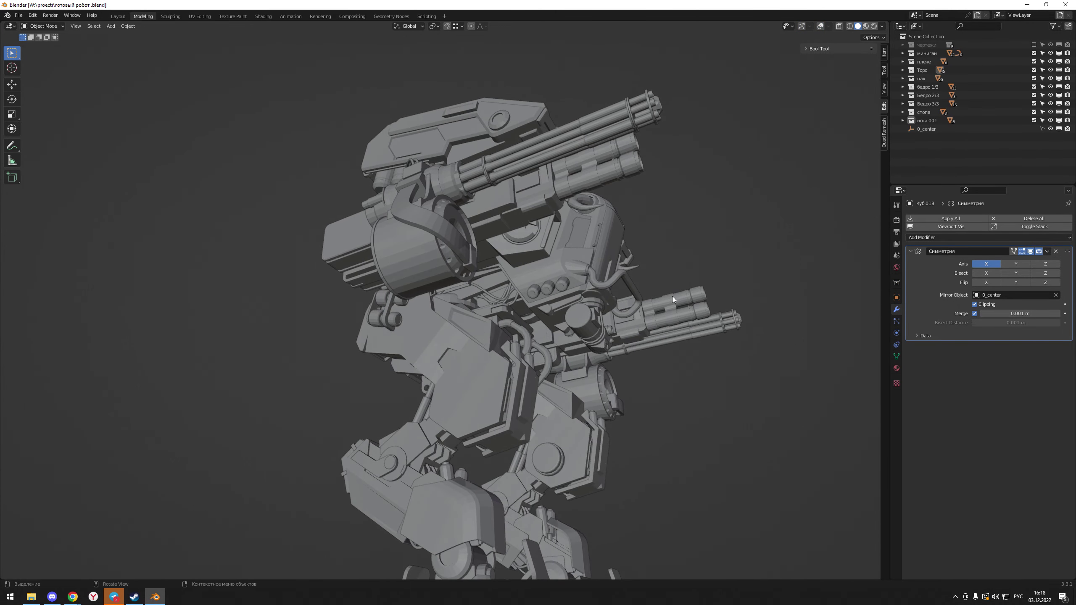
mouse_move(673, 298)
middle_mouse_down()
mouse_move(568, 245)
mouse_move(489, 271)
mouse_move(530, 336)
mouse_move(674, 329)
mouse_move(558, 319)
mouse_move(716, 334)
mouse_move(733, 322)
mouse_move(737, 285)
mouse_move(669, 271)
mouse_move(511, 270)
mouse_move(484, 235)
middle_mouse_up()
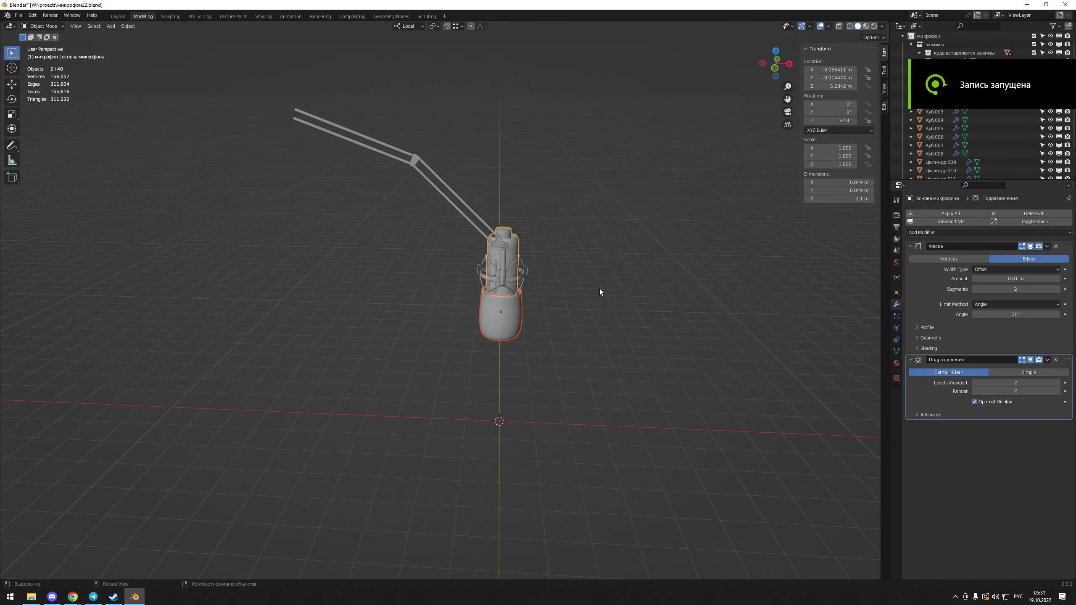
Dismiss the Windows calendar, recentre on the microphone, and show the base's Material Properties
left_click(1040, 596)
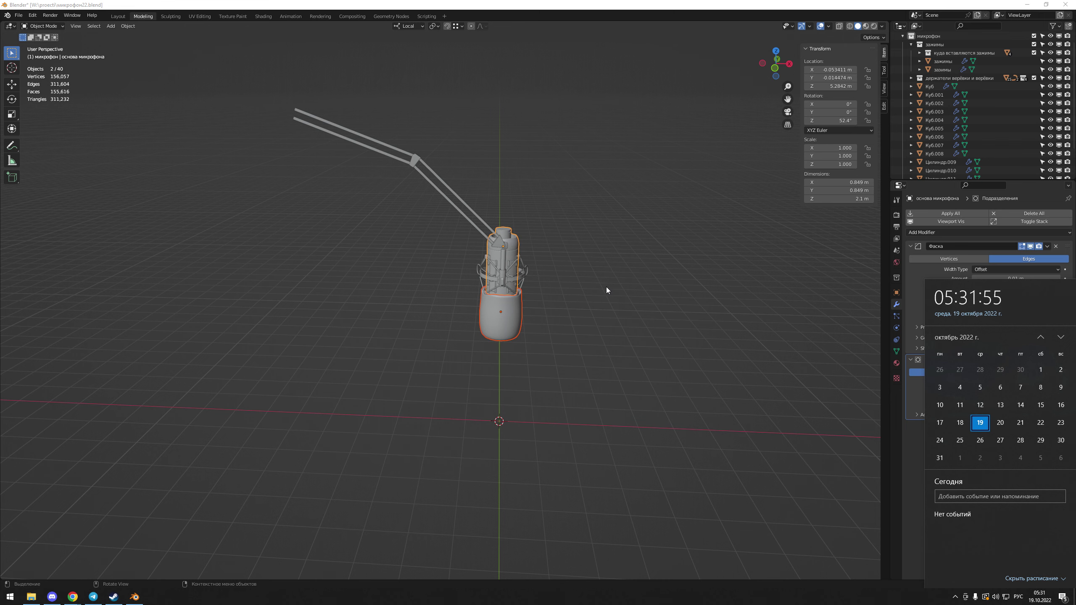
left_click(548, 252)
mouse_move(570, 285)
middle_mouse_down("shift")
mouse_move(504, 274)
mouse_move(664, 277)
mouse_move(715, 264)
mouse_move(680, 250)
mouse_move(511, 258)
middle_mouse_up("shift")
scroll(496, 265, "up", 5)
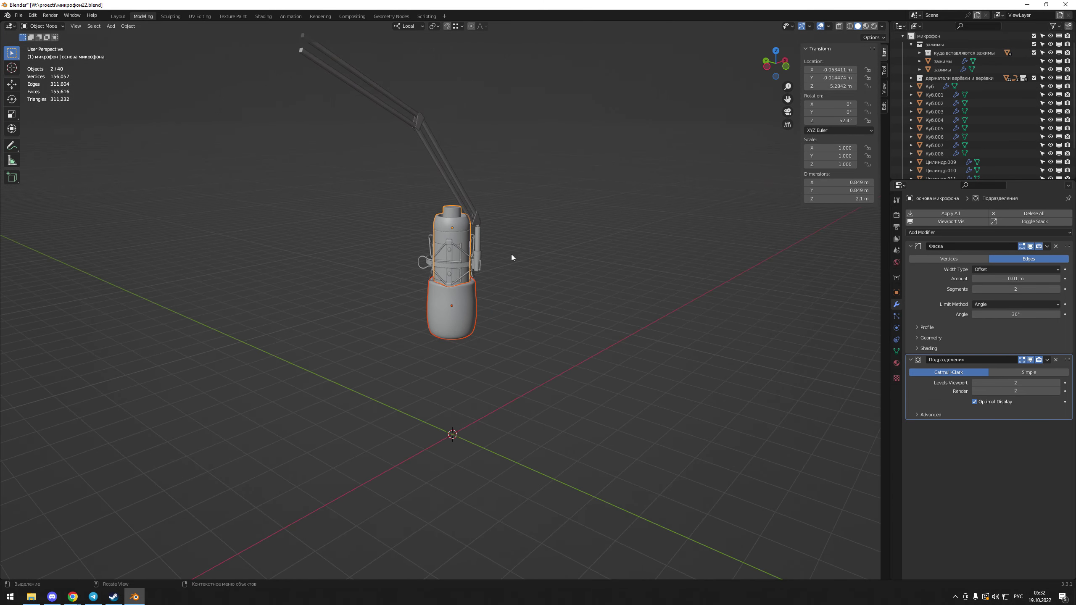
left_click(897, 363)
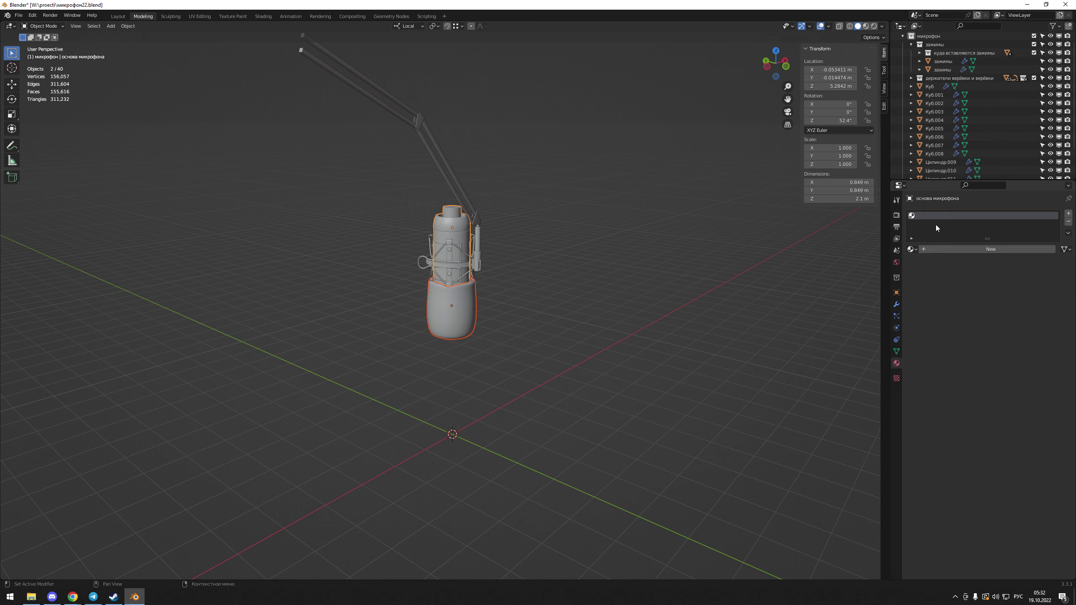
Select only the upper microphone body and zoom in on it
left_click(591, 289)
left_click(460, 280)
mouse_move(454, 228)
middle_mouse_down()
mouse_move(398, 147)
mouse_move(336, 133)
mouse_move(366, 191)
mouse_move(444, 218)
mouse_move(454, 198)
mouse_move(497, 193)
mouse_move(531, 232)
mouse_move(596, 248)
mouse_move(752, 243)
mouse_move(550, 249)
mouse_move(559, 271)
mouse_move(602, 280)
mouse_move(490, 277)
mouse_move(504, 299)
middle_mouse_up()
scroll(444, 218, "up", 5)
scroll(497, 192, "up", 1)
scroll(507, 175, "up", 2)
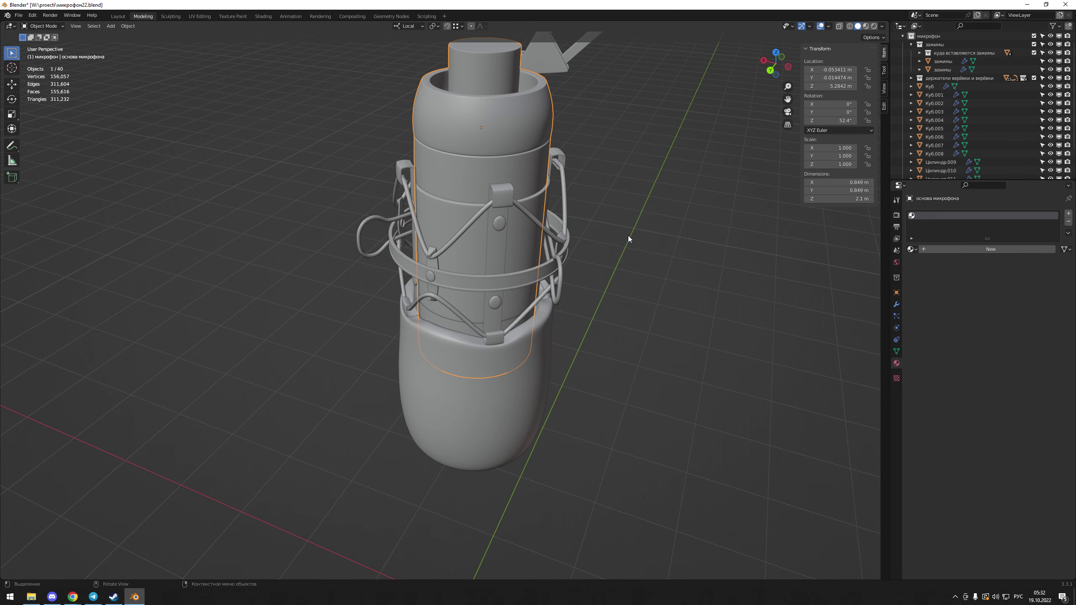
scroll(559, 233, "down", 4)
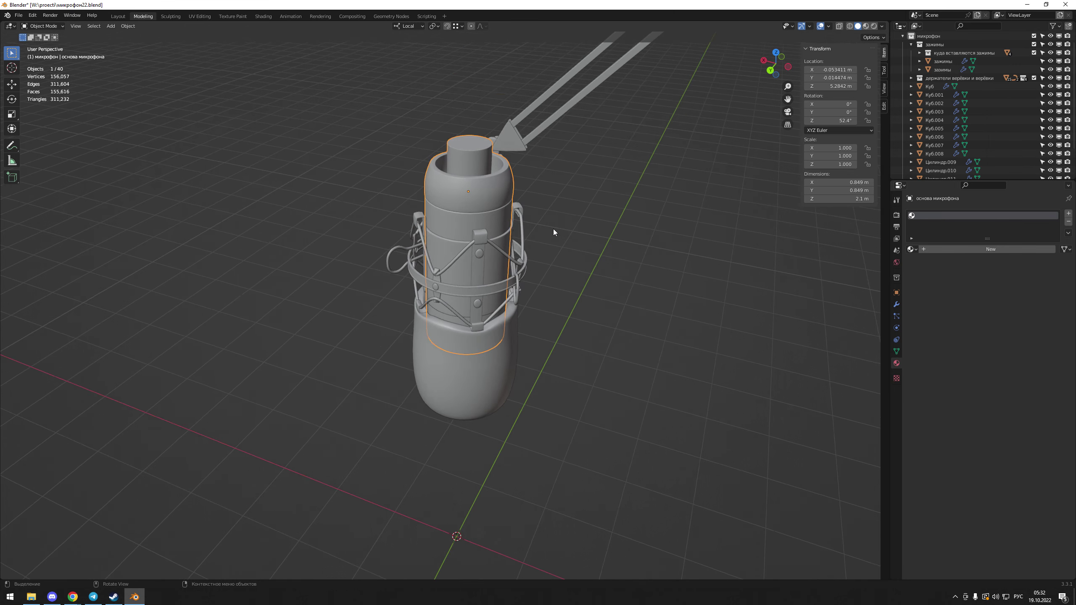
Orbit out to bring the boom arm into view and see the microphone's other side
mouse_move(553, 229)
middle_mouse_down()
mouse_move(555, 214)
mouse_move(505, 203)
mouse_move(440, 213)
middle_mouse_up()
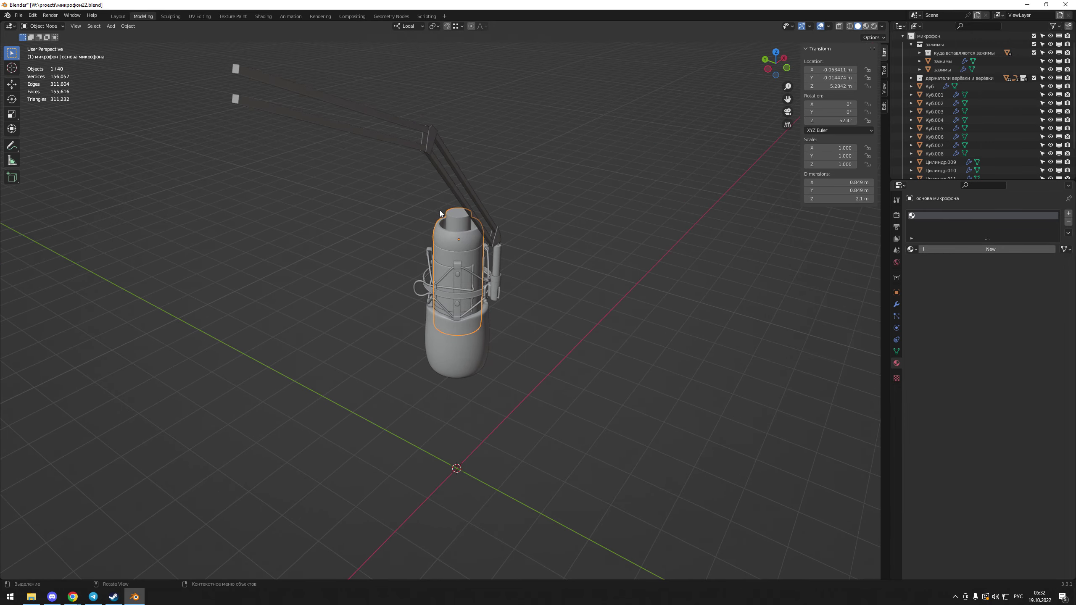
mouse_move(351, 210)
middle_mouse_down()
mouse_move(300, 202)
mouse_move(455, 220)
middle_mouse_up()
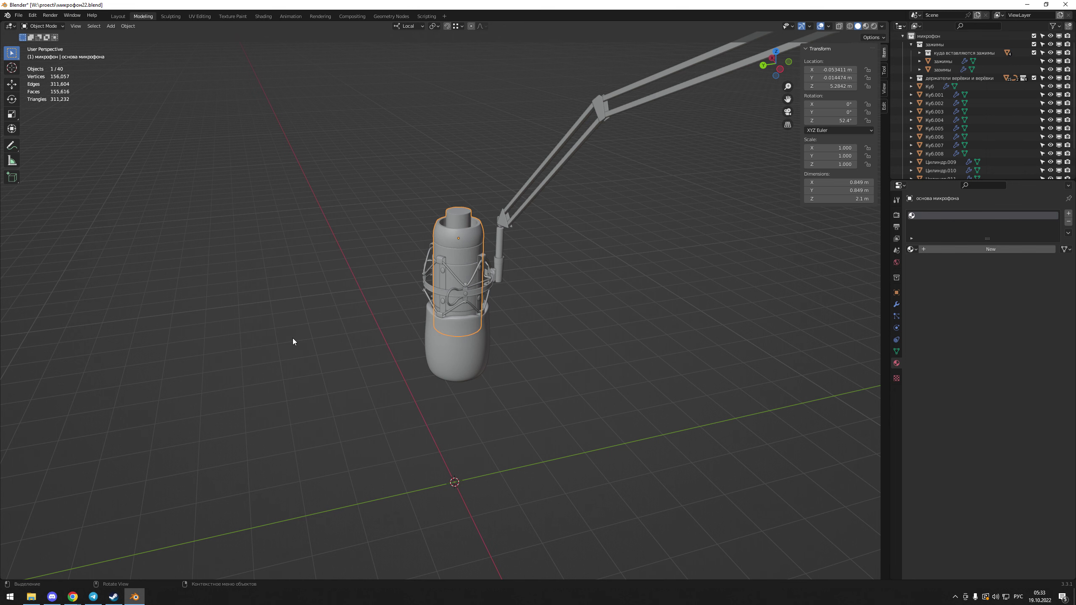
scroll(312, 329, "down", 5)
scroll(548, 291, "up", 7)
mouse_move(547, 292)
middle_mouse_down()
mouse_move(532, 276)
mouse_move(522, 287)
mouse_move(531, 316)
mouse_move(512, 294)
mouse_move(399, 285)
middle_mouse_up()
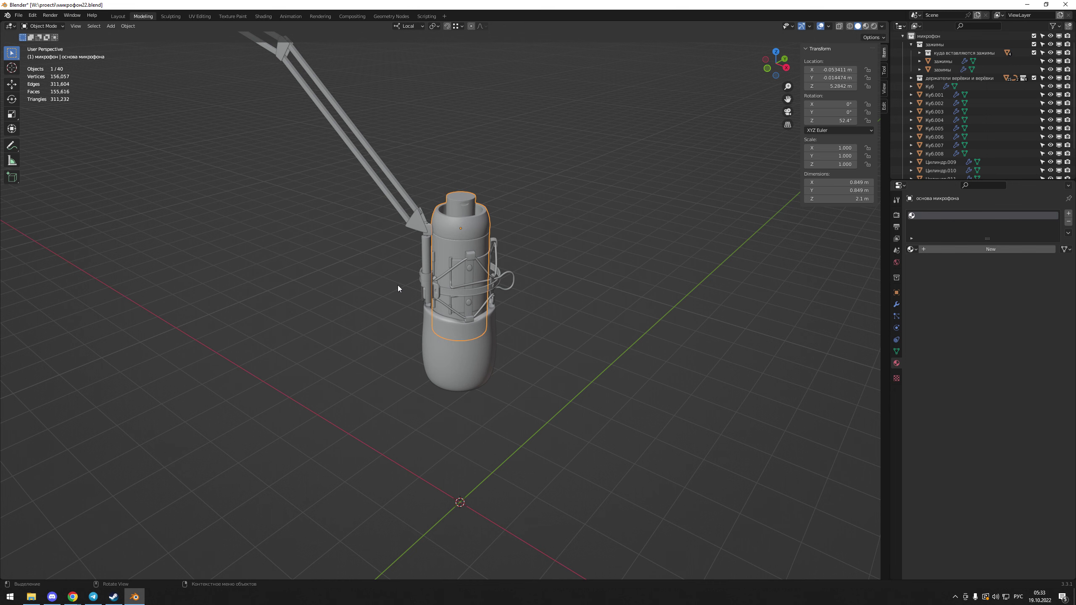
scroll(515, 273, "up", 4)
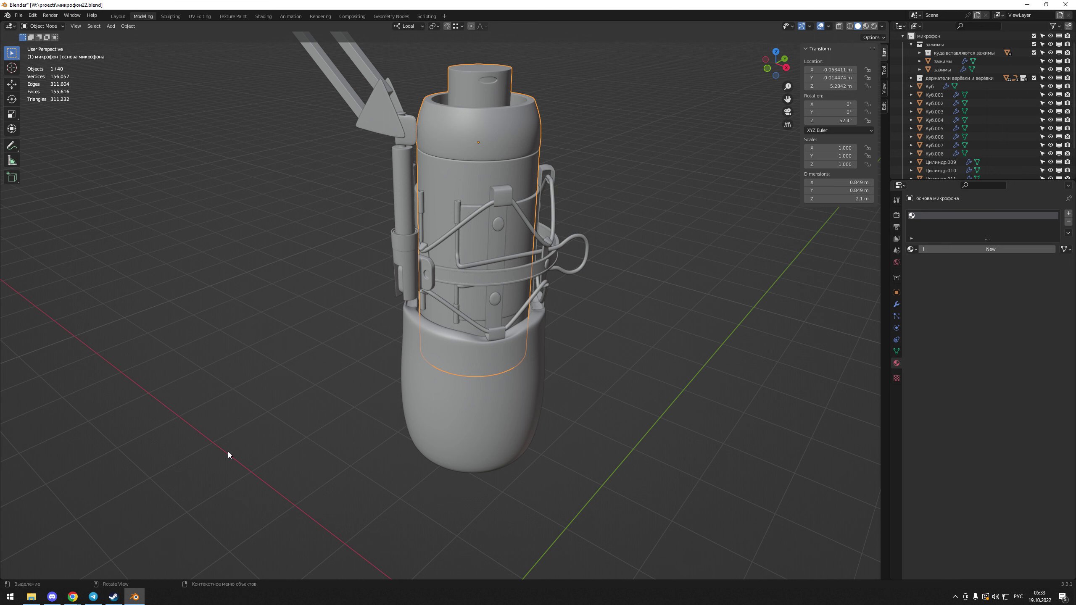
mouse_move(365, 374)
middle_mouse_down()
mouse_move(431, 364)
mouse_move(367, 370)
mouse_move(424, 278)
mouse_move(492, 282)
mouse_move(527, 252)
mouse_move(407, 285)
middle_mouse_up()
scroll(493, 282, "up", 3)
scroll(541, 253, "down", 3)
scroll(550, 248, "down", 3)
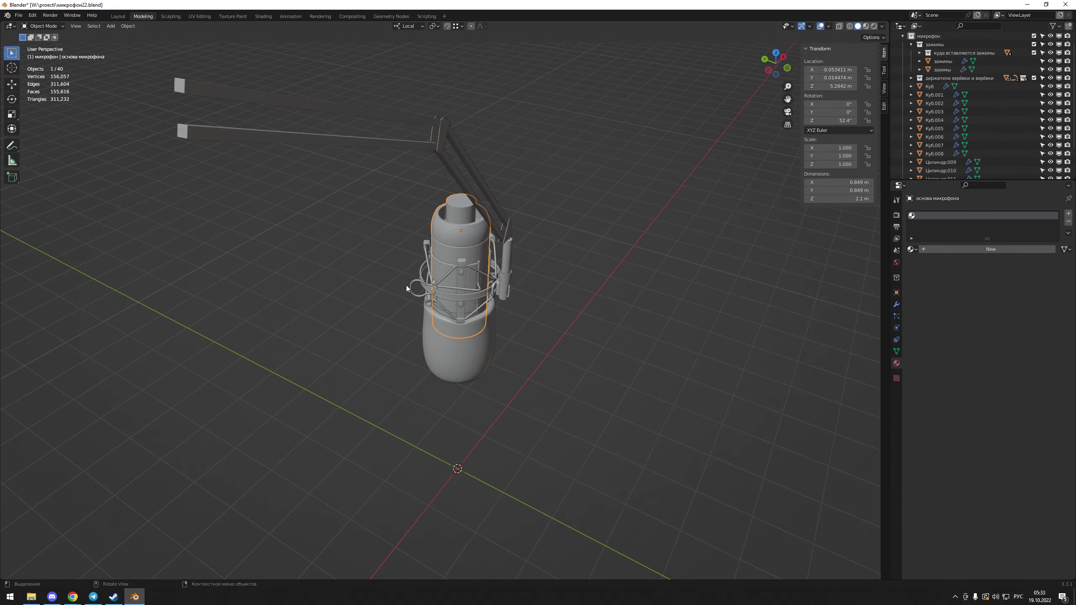
scroll(471, 302, "up", 3)
scroll(452, 218, "up", 3)
Orbit closely around the microphone body and stand arm from several angles
mouse_move(453, 218)
middle_mouse_down()
mouse_move(388, 227)
mouse_move(486, 245)
mouse_move(478, 237)
mouse_move(362, 281)
mouse_move(477, 284)
mouse_move(485, 204)
middle_mouse_up()
scroll(387, 227, "down", 3)
scroll(486, 244, "up", 3)
mouse_move(446, 136)
middle_mouse_down()
mouse_move(532, 163)
mouse_move(322, 172)
middle_mouse_up()
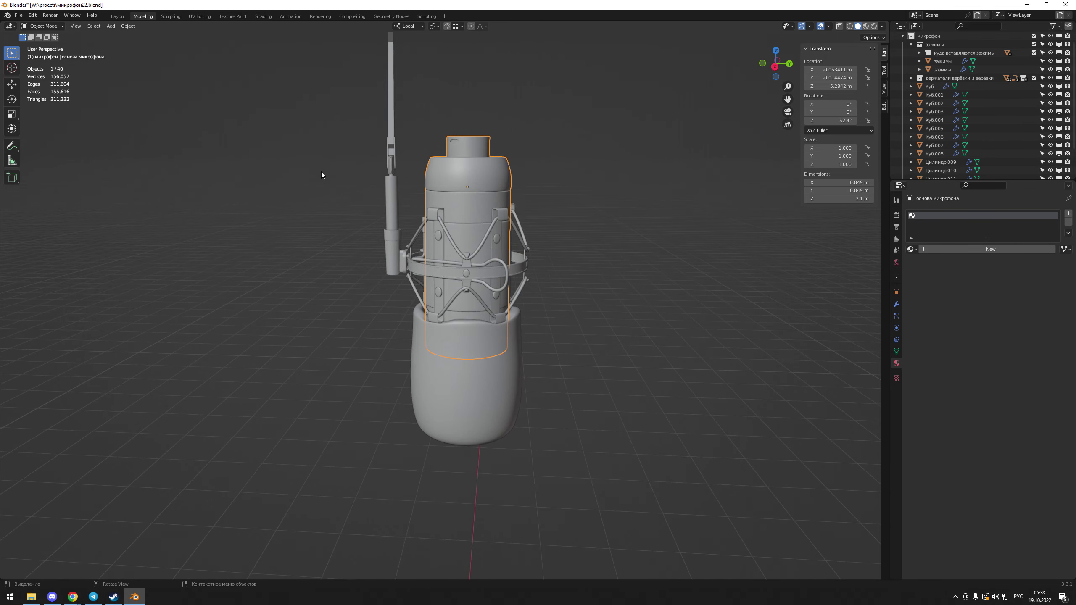
mouse_move(536, 265)
middle_mouse_down()
mouse_move(584, 282)
mouse_move(466, 260)
mouse_move(436, 234)
mouse_move(508, 253)
mouse_move(426, 238)
mouse_move(322, 243)
mouse_move(331, 237)
middle_mouse_up()
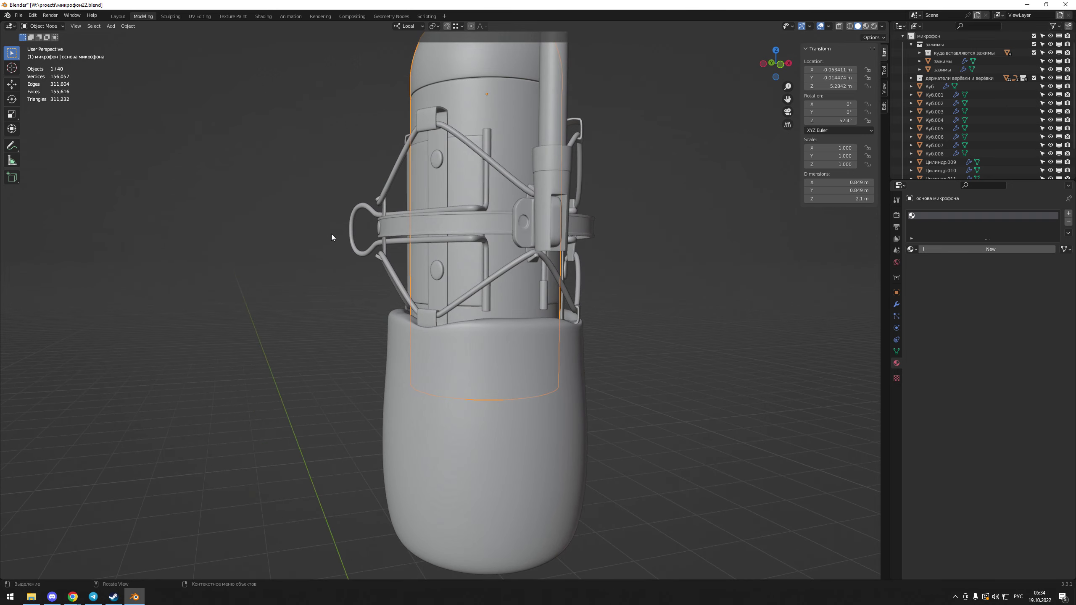
scroll(526, 214, "down", 5)
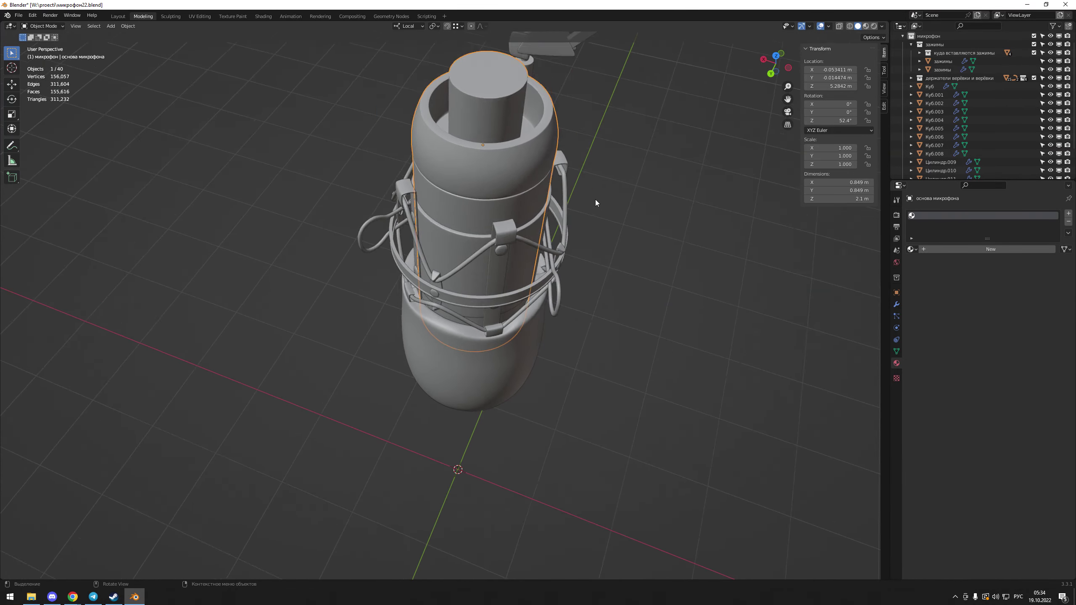
middle_click_drag(595, 199, 484, 254)
scroll(483, 257, "up", 5)
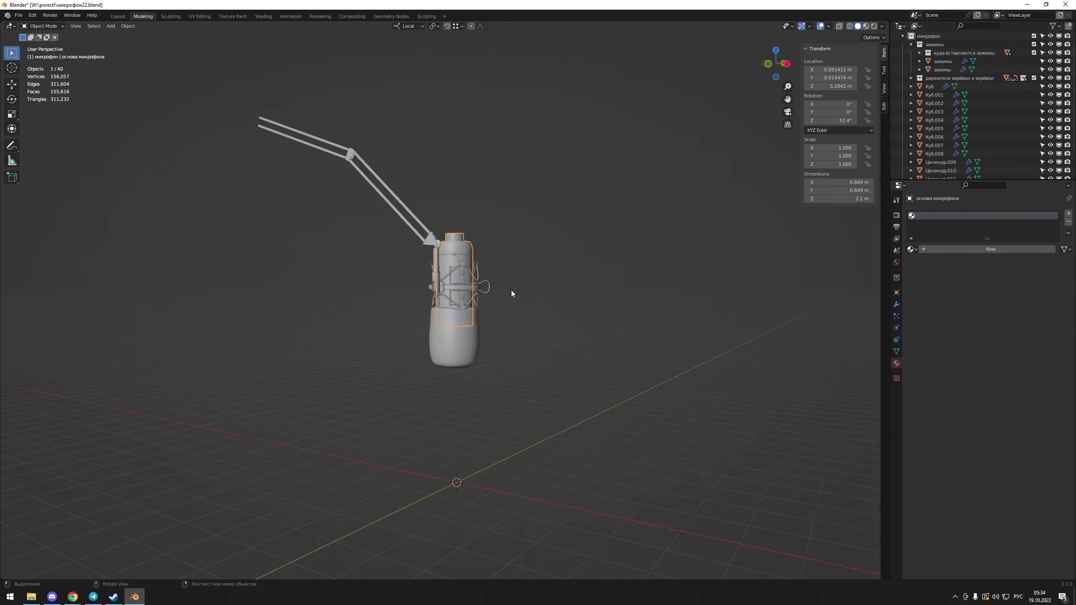
mouse_move(511, 290)
middle_mouse_down()
mouse_move(432, 259)
mouse_move(378, 264)
mouse_move(444, 300)
middle_mouse_up()
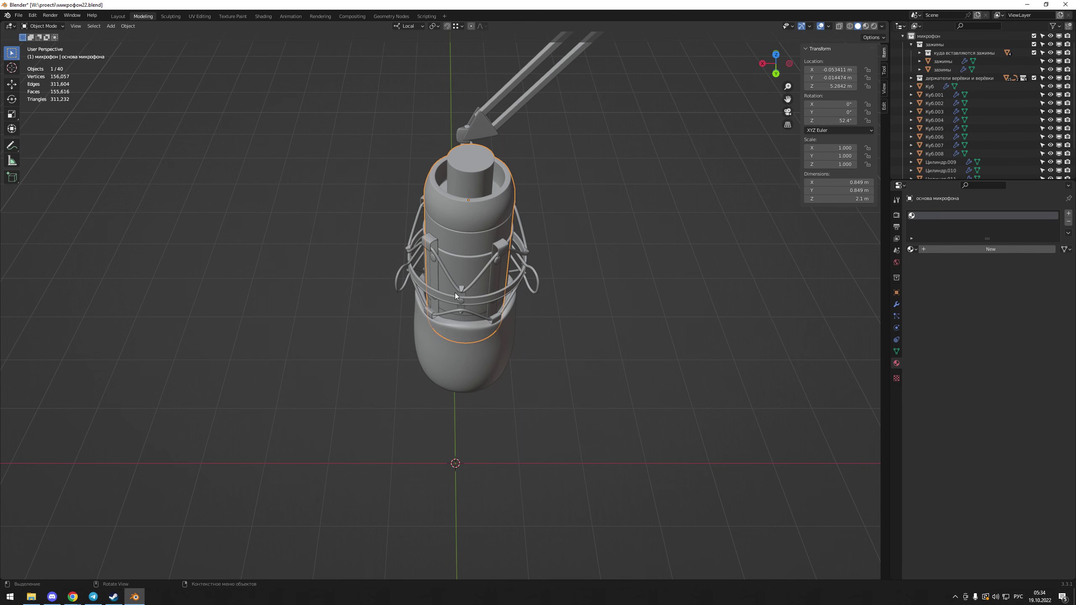
mouse_move(450, 300)
middle_mouse_down()
mouse_move(578, 272)
mouse_move(563, 236)
mouse_move(531, 252)
middle_mouse_up()
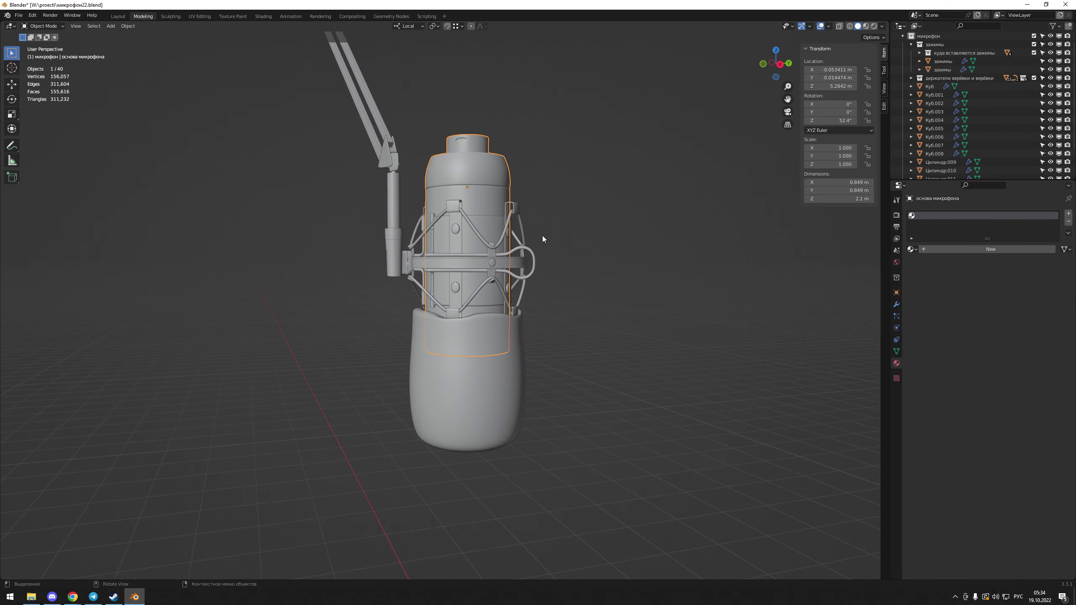
scroll(543, 238, "down", 4)
middle_click_drag(543, 239, 564, 249)
Orbit around the microphone and its arm down to eye level
scroll(332, 160, "up", 3)
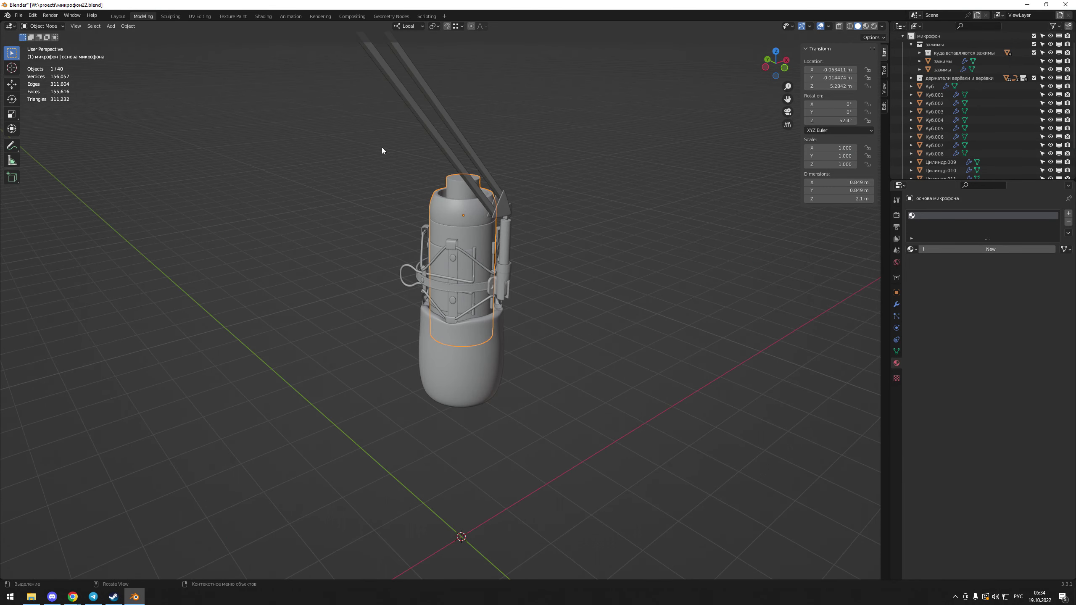
mouse_move(518, 206)
middle_mouse_down()
mouse_move(371, 198)
mouse_move(424, 186)
mouse_move(402, 188)
mouse_move(488, 218)
middle_mouse_up()
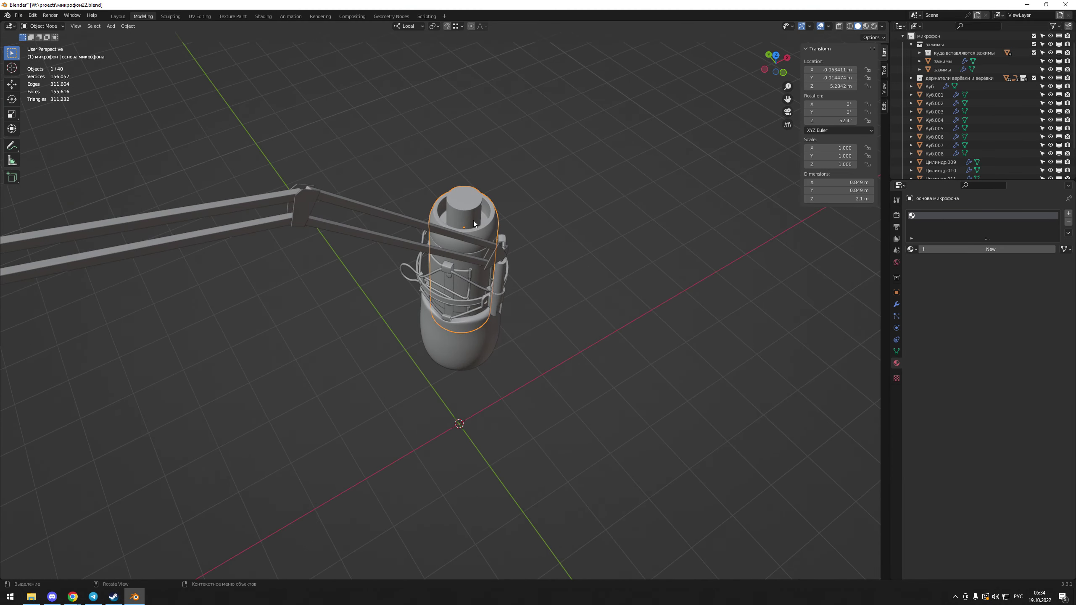
mouse_move(293, 232)
middle_mouse_down()
mouse_move(300, 209)
mouse_move(346, 220)
middle_mouse_up()
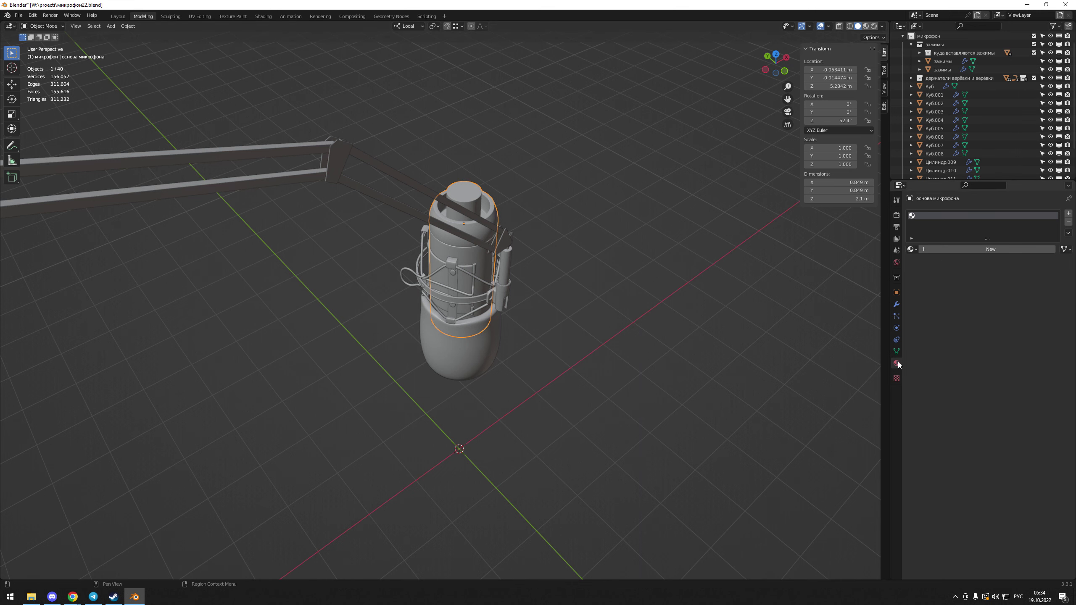
middle_click_drag(672, 351, 445, 295)
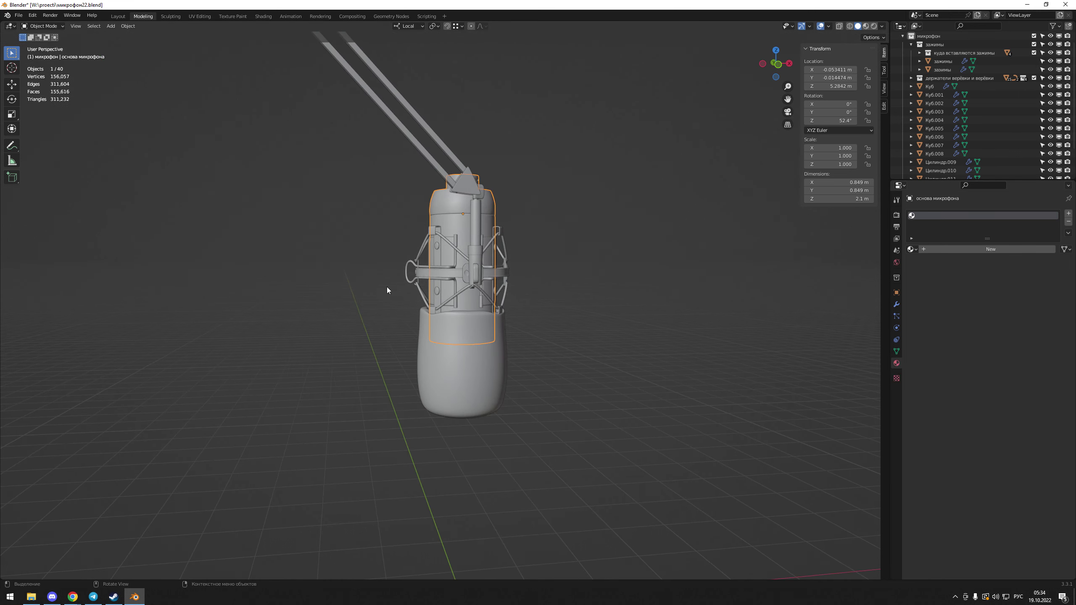
mouse_move(526, 165)
middle_mouse_down()
mouse_move(332, 183)
mouse_move(581, 223)
mouse_move(599, 243)
middle_mouse_up()
scroll(567, 232, "down", 3)
scroll(538, 272, "up", 4)
Take a closer look, then switch to the YouTube lecture «Текстурирование для новичков» in Chrome
mouse_move(539, 271)
middle_mouse_down()
mouse_move(338, 238)
mouse_move(544, 270)
mouse_move(483, 257)
mouse_move(509, 234)
middle_mouse_up()
scroll(484, 258, "down", 3)
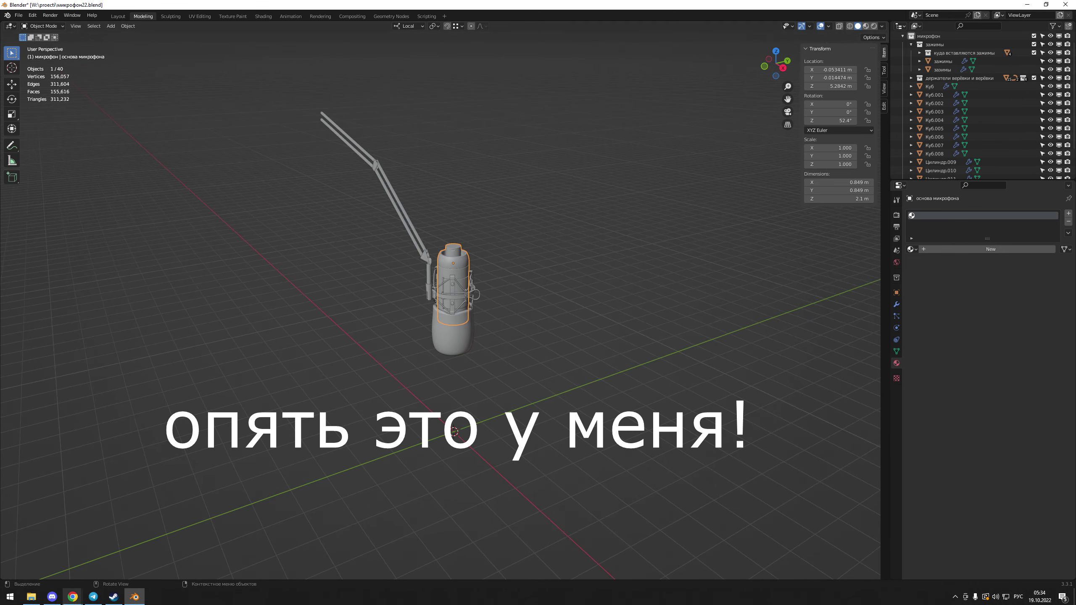
left_click(72, 597)
scroll(259, 456, "down", 2)
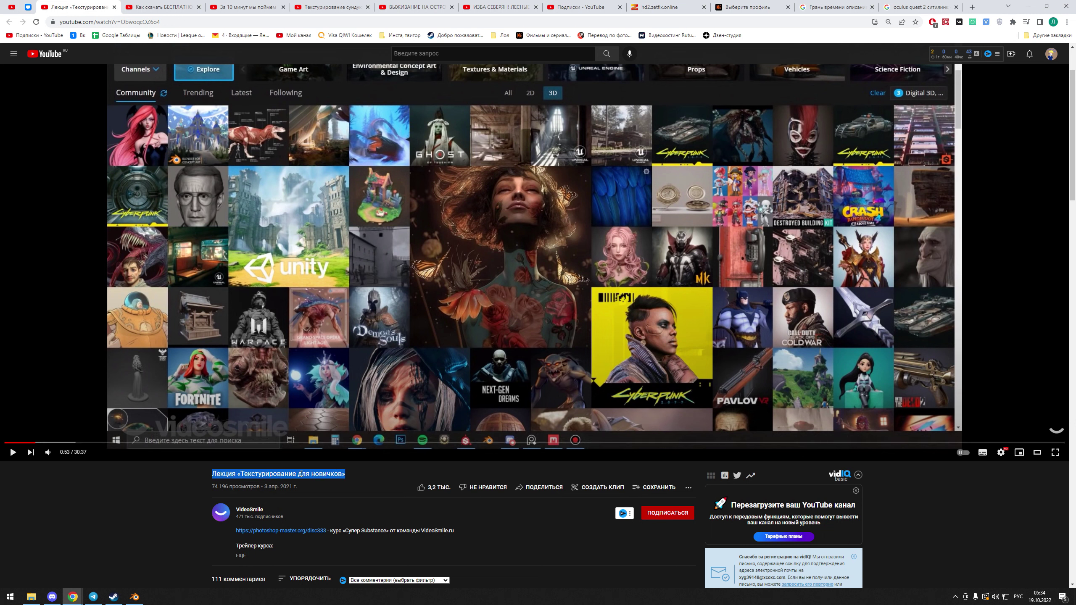
left_click(151, 4)
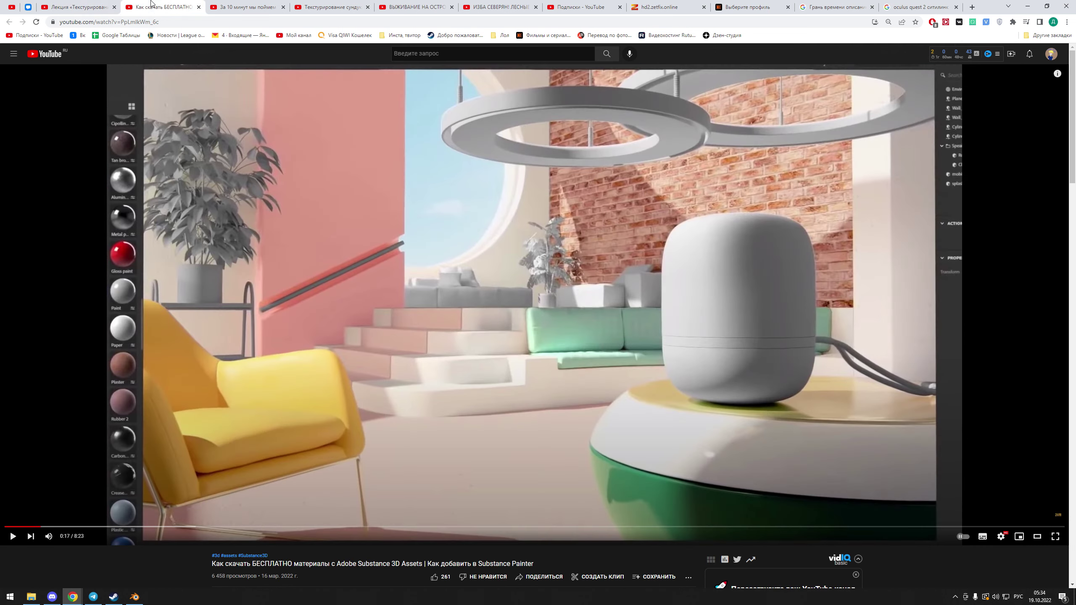
scroll(302, 300, "down", 5)
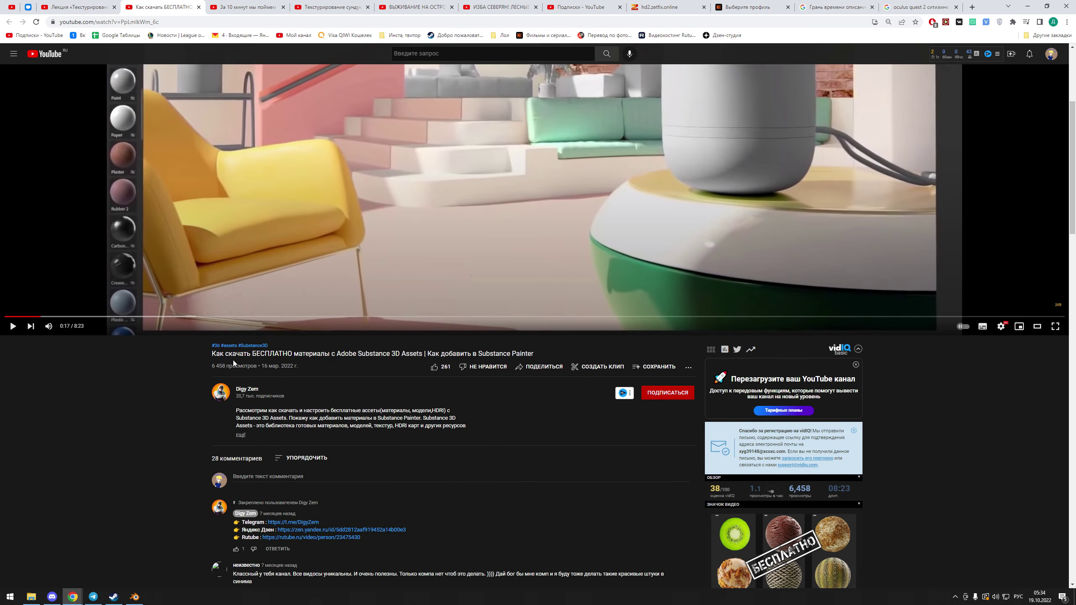
scroll(229, 358, "up", 5)
key("ctrl+shift+Tab")
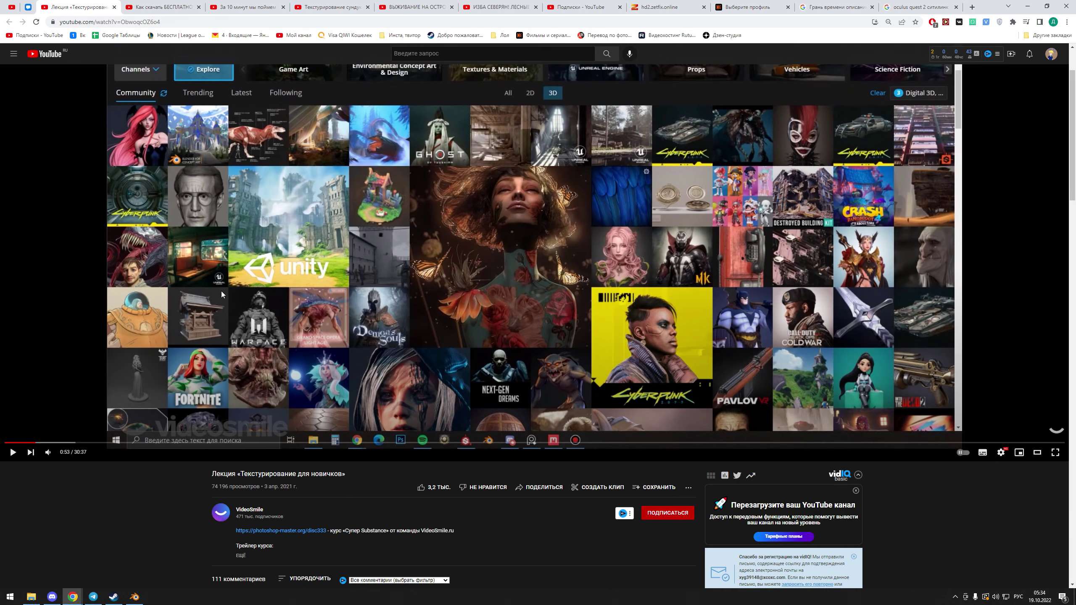
scroll(222, 294, "down", 1)
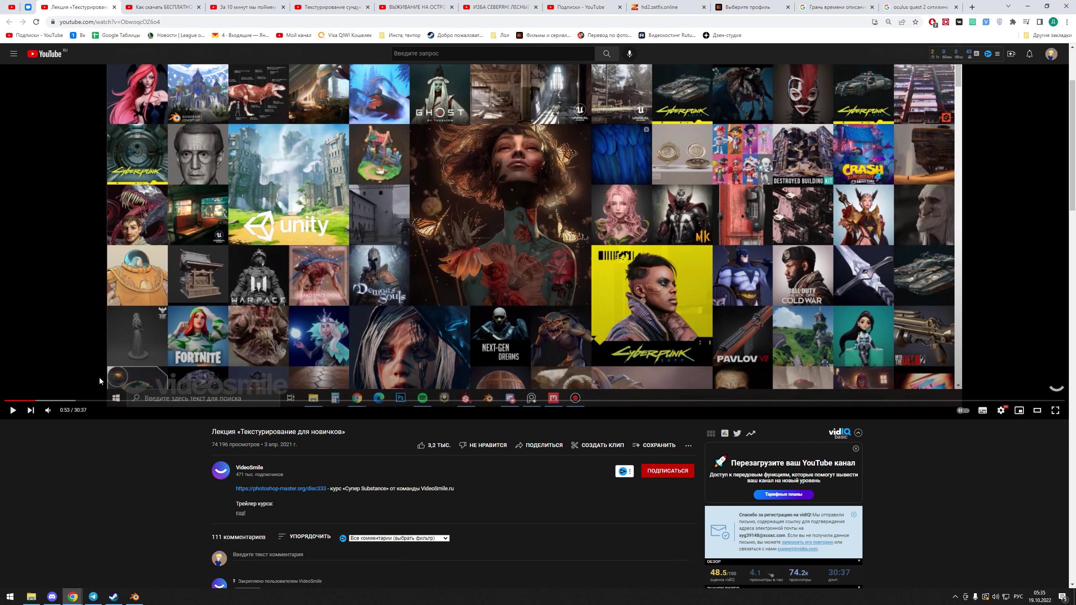
Bring the Blender robot scene back to front and zoom in on the robot
left_click(135, 597)
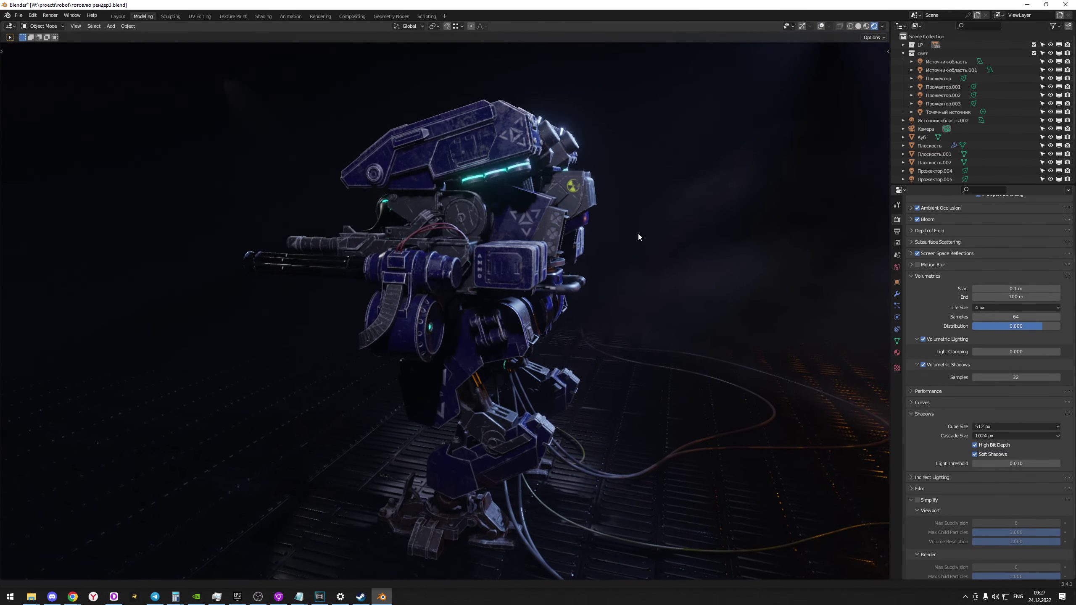
scroll(638, 234, "up", 1)
scroll(634, 220, "up", 1)
scroll(630, 212, "up", 1)
scroll(629, 202, "up", 1)
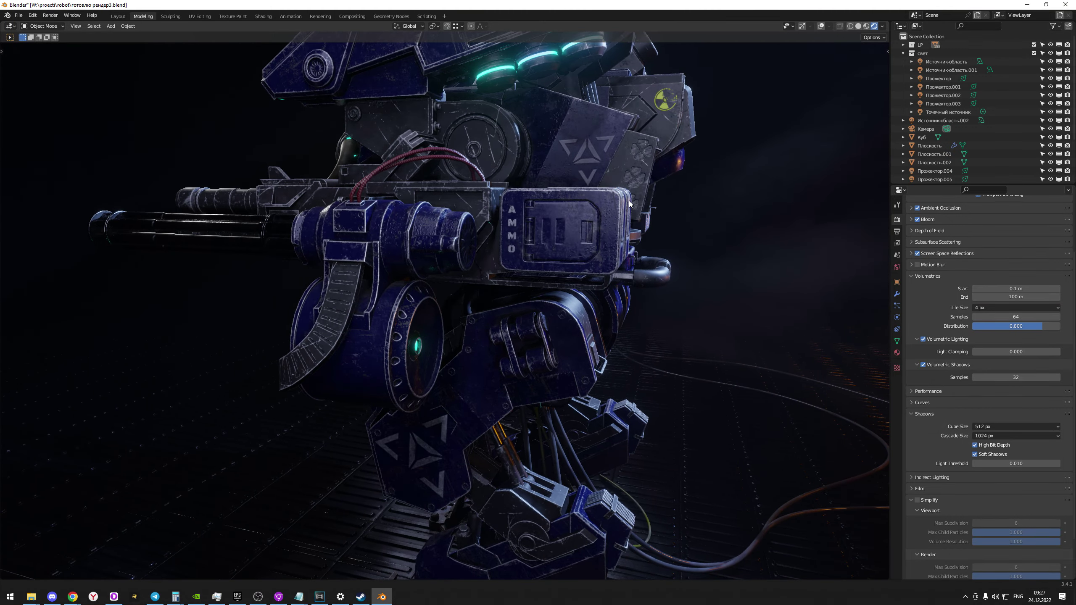
Orbit the robot from its gun side to the front and an angled side view
mouse_move(629, 203)
middle_mouse_down()
mouse_move(586, 219)
mouse_move(592, 323)
mouse_move(608, 304)
mouse_move(368, 292)
mouse_move(398, 297)
mouse_move(261, 326)
middle_mouse_up()
scroll(369, 291, "down", 3)
scroll(361, 294, "down", 2)
scroll(364, 297, "down", 2)
scroll(383, 305, "down", 2)
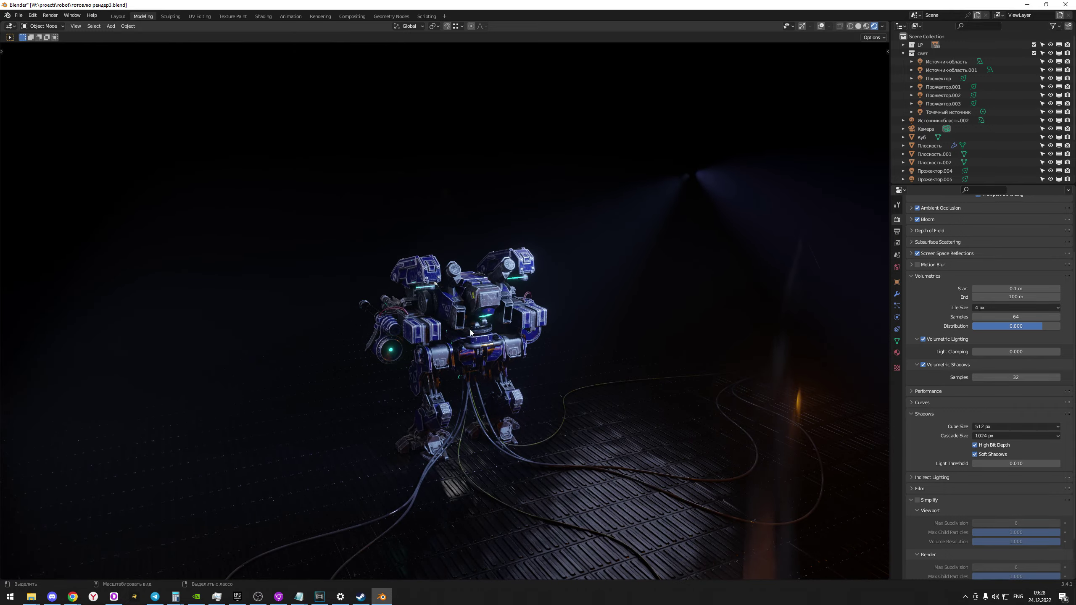
scroll(471, 333, "up", 3)
scroll(487, 339, "up", 1)
scroll(499, 349, "up", 2)
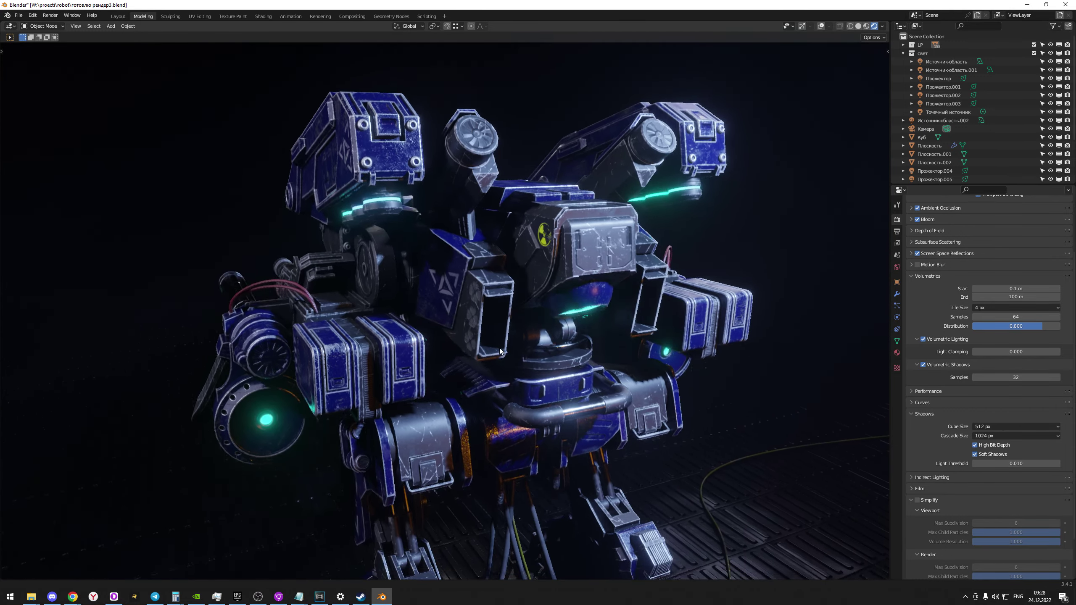
mouse_move(499, 349)
middle_mouse_down()
mouse_move(486, 322)
mouse_move(498, 317)
mouse_move(519, 327)
mouse_move(463, 335)
middle_mouse_up()
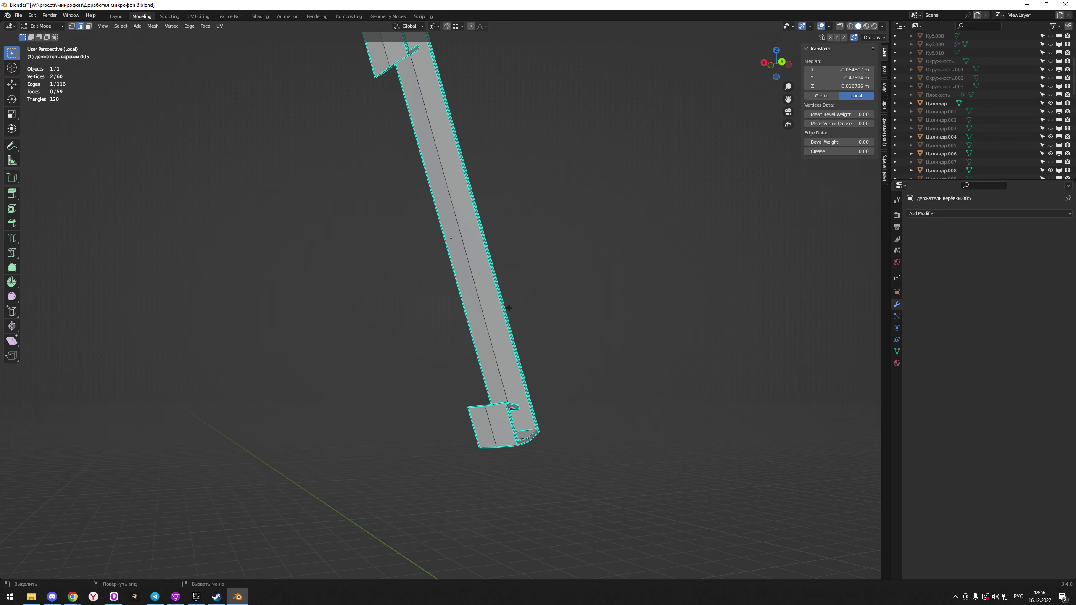
Return to Object Mode, exit Local View, and orbit around the rope-holder bar
key("Tab")
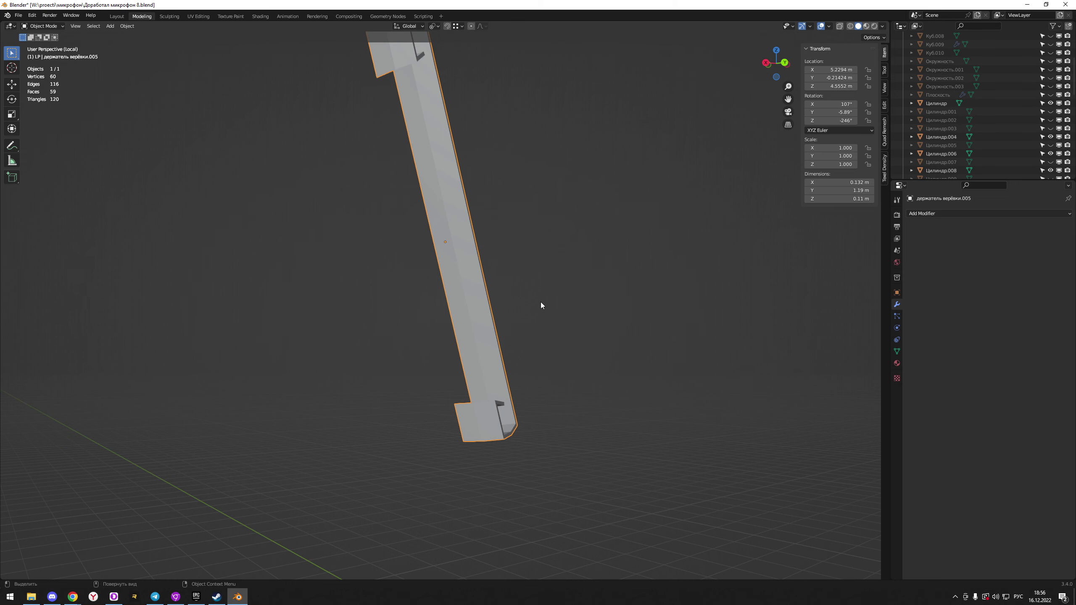
key("KP_Divide")
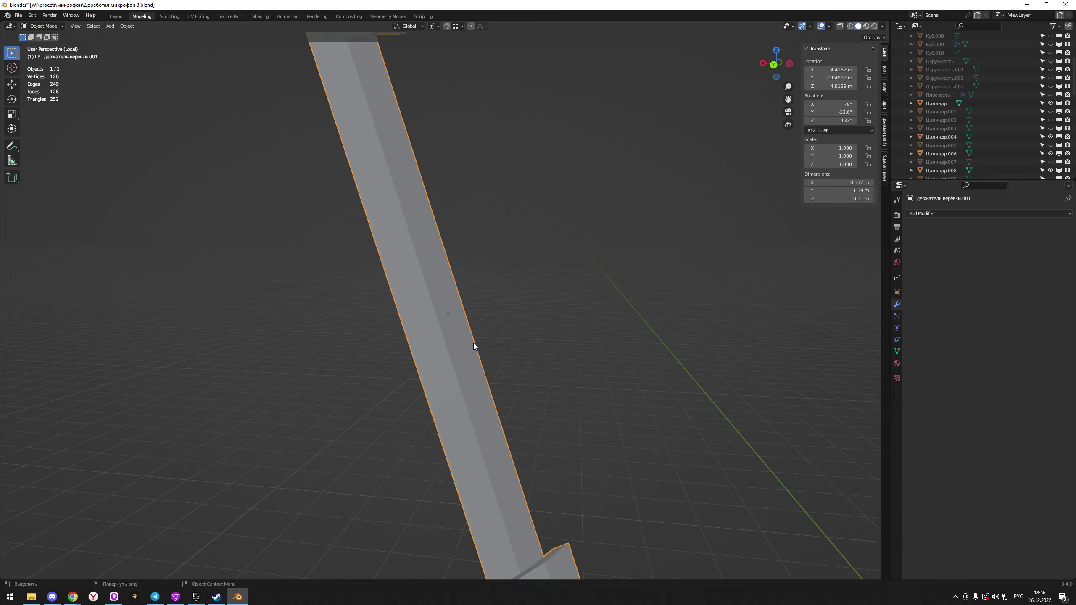
middle_click_drag(473, 344, 603, 306)
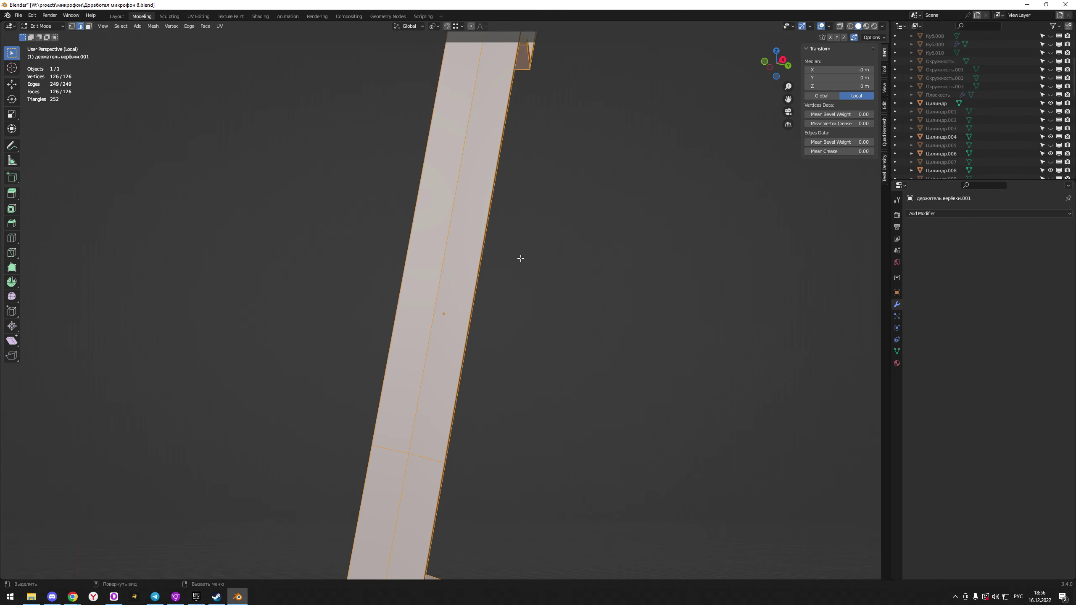
scroll(471, 349, "down", 4)
scroll(441, 377, "up", 2)
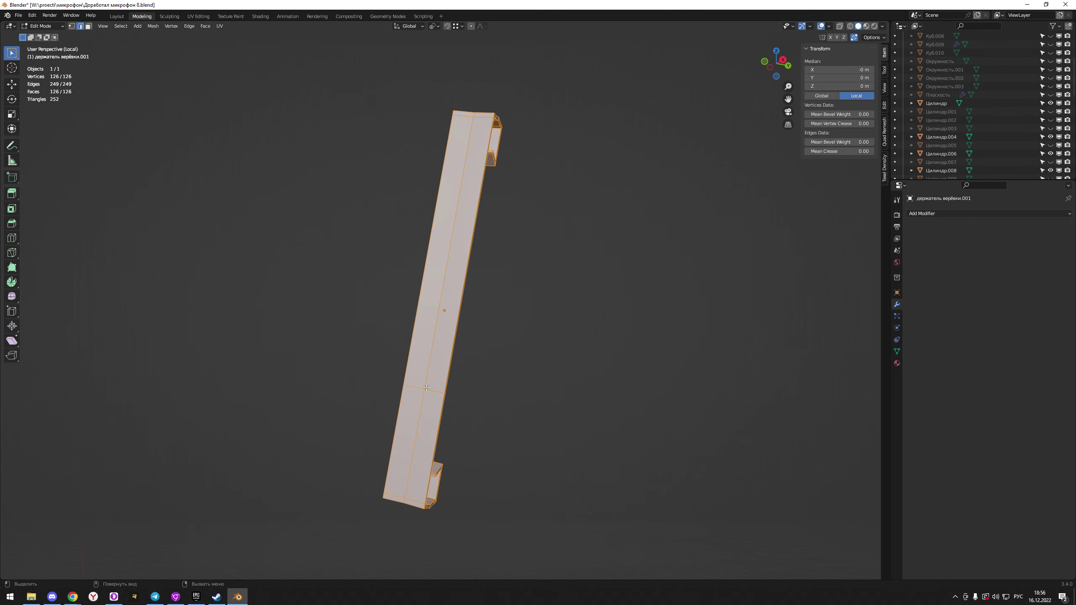
Select a single edge of the bar and dissolve it
middle_click_drag(426, 388, 348, 399)
left_click(348, 399)
left_click(449, 390)
mouse_move(469, 401)
middle_mouse_down()
mouse_move(449, 390)
mouse_move(365, 396)
mouse_move(436, 361)
mouse_move(471, 380)
middle_mouse_up()
key("x")
left_click(464, 391)
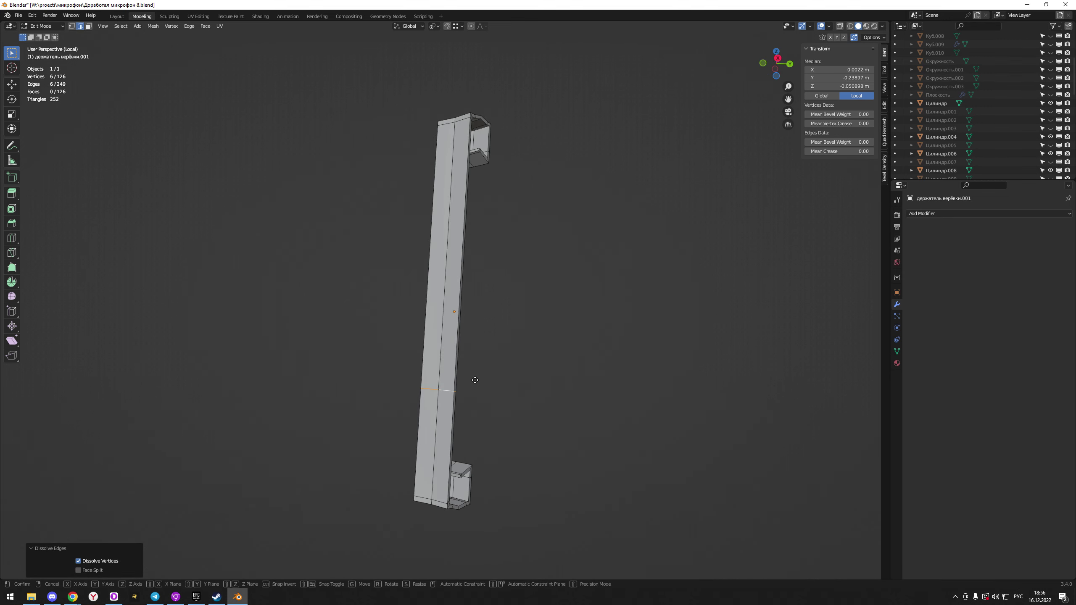
Slide vertices to merge them, then select two edge loops for deletion
key("shift+v")
left_click(487, 505)
mouse_move(488, 505)
middle_mouse_down("shift")
mouse_move(500, 325)
mouse_move(412, 308)
middle_mouse_up("shift")
key("g")
mouse_move(450, 391)
middle_mouse_down()
mouse_move(422, 277)
mouse_move(469, 312)
mouse_move(460, 325)
middle_mouse_up()
left_click(402, 261, "alt")
left_click(458, 248, "alt+shift")
key("x")
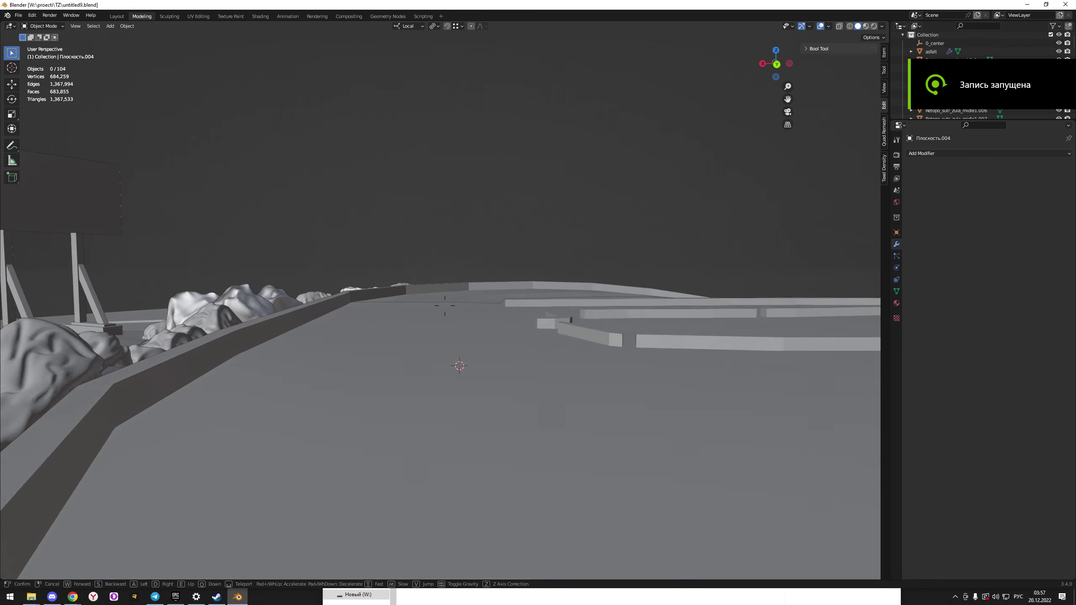
Walk at ground level past the curb blocks and tall wall up to the billboard's legs
key("w")
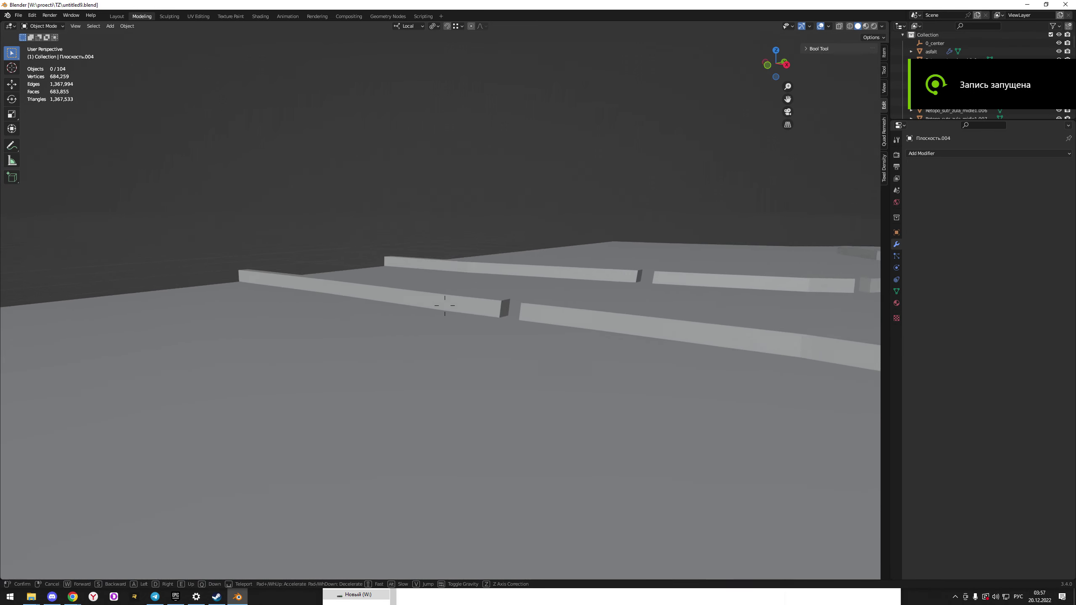
key("w")
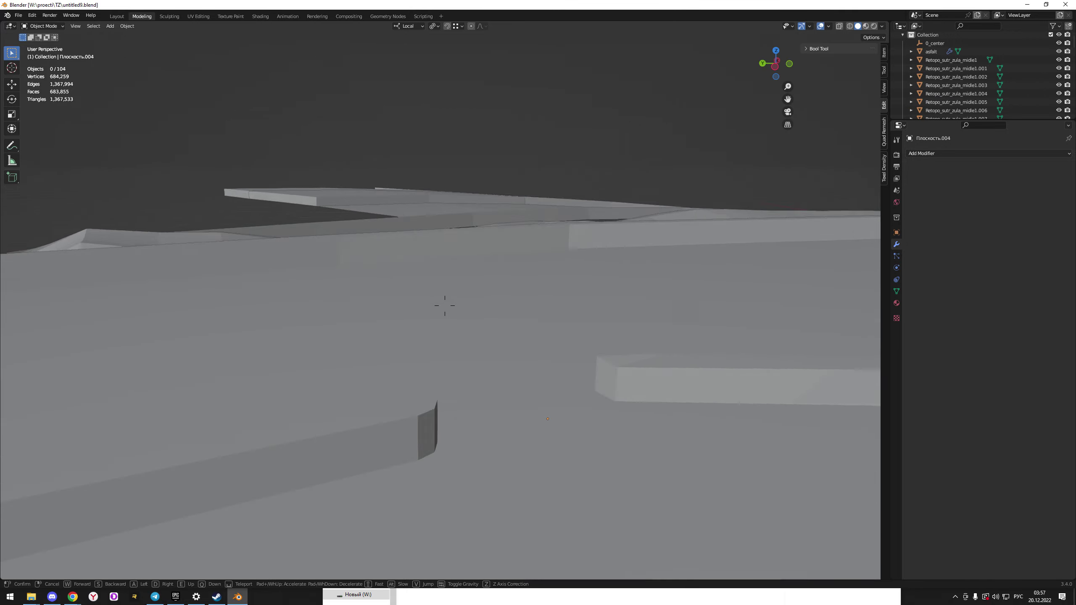
key("w")
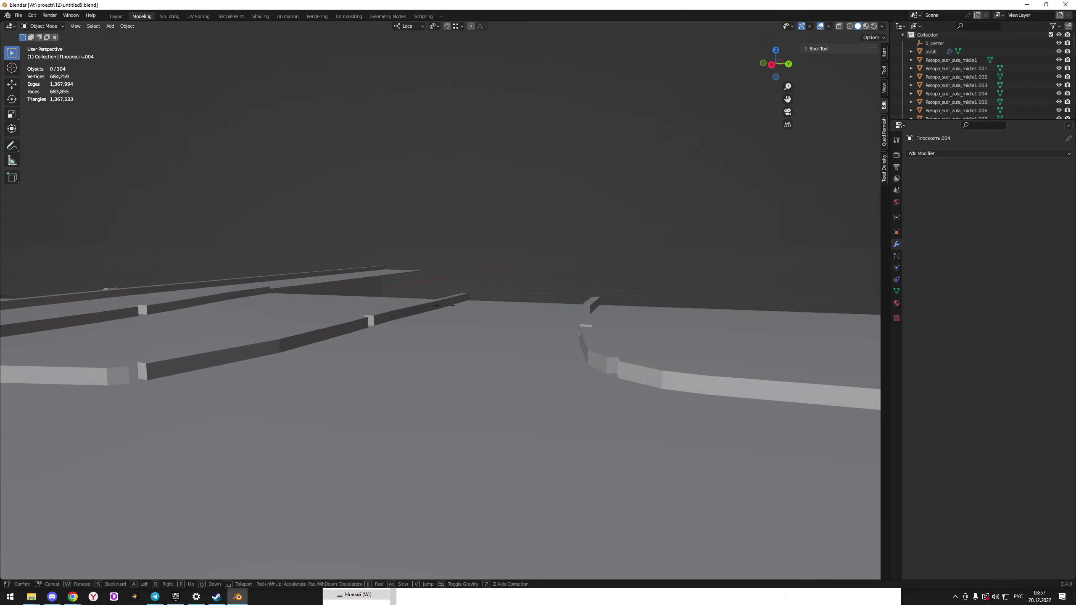
key("w")
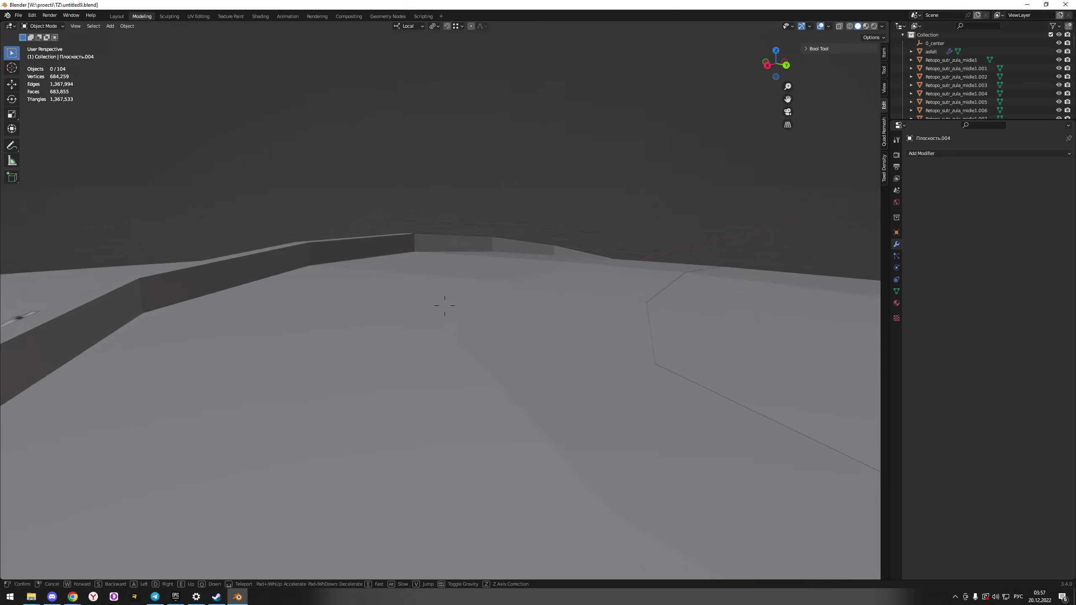
key("w")
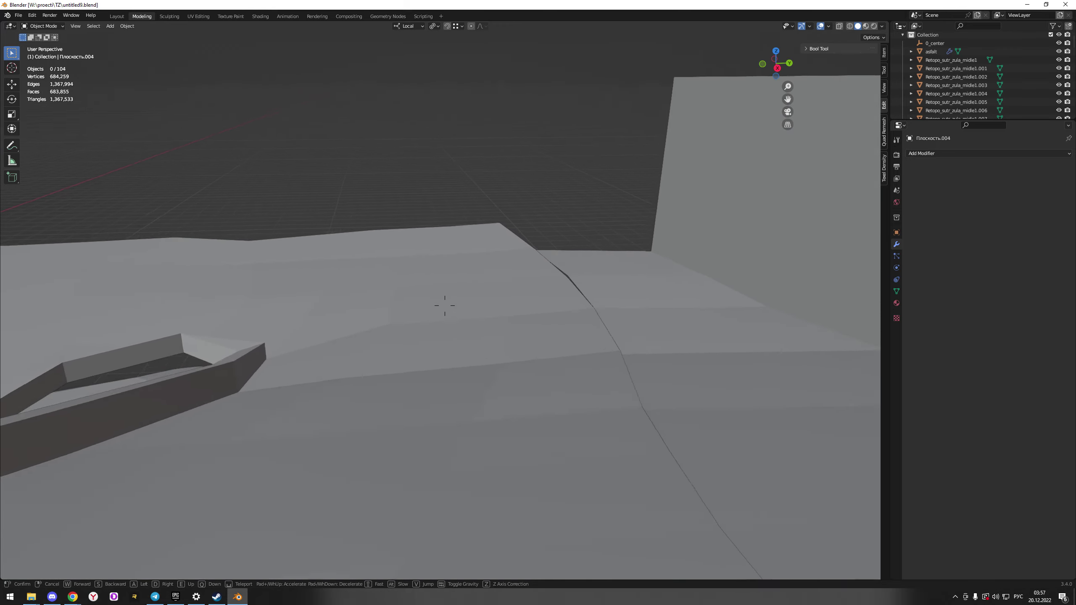
key("w")
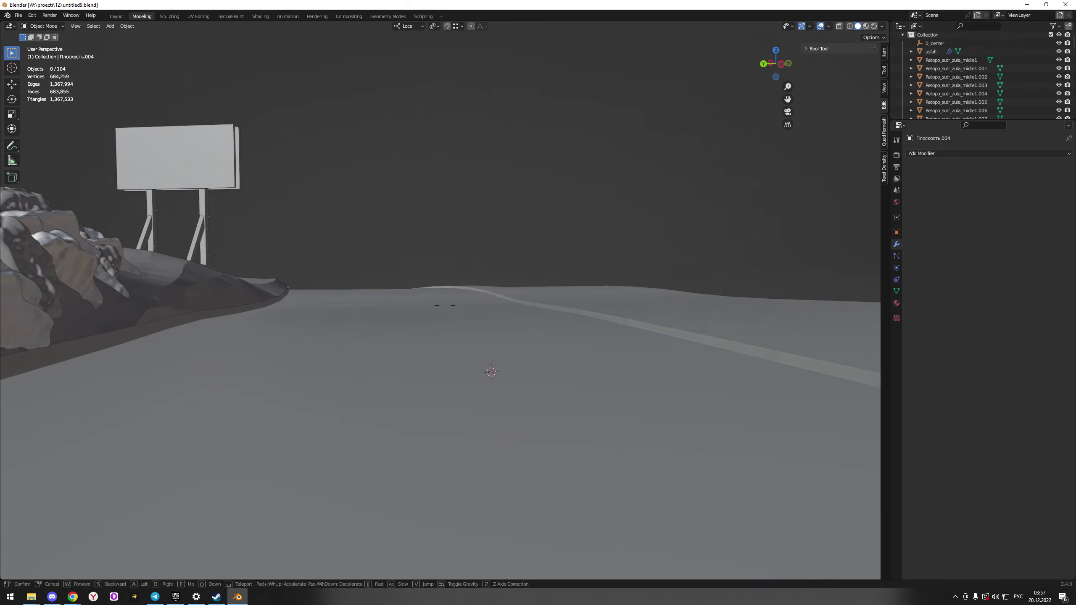
key("w")
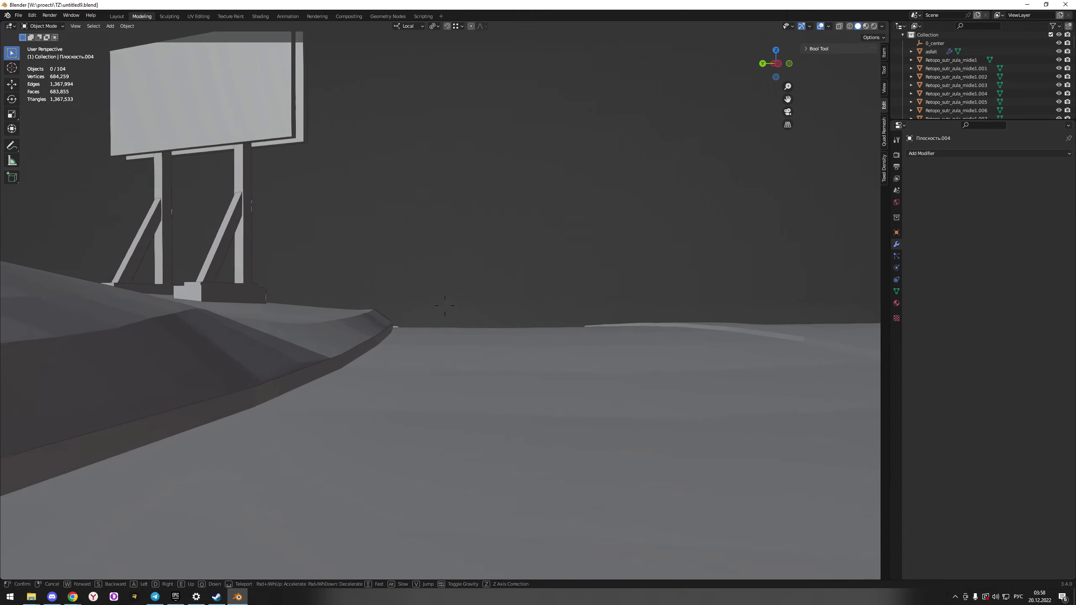
key("w")
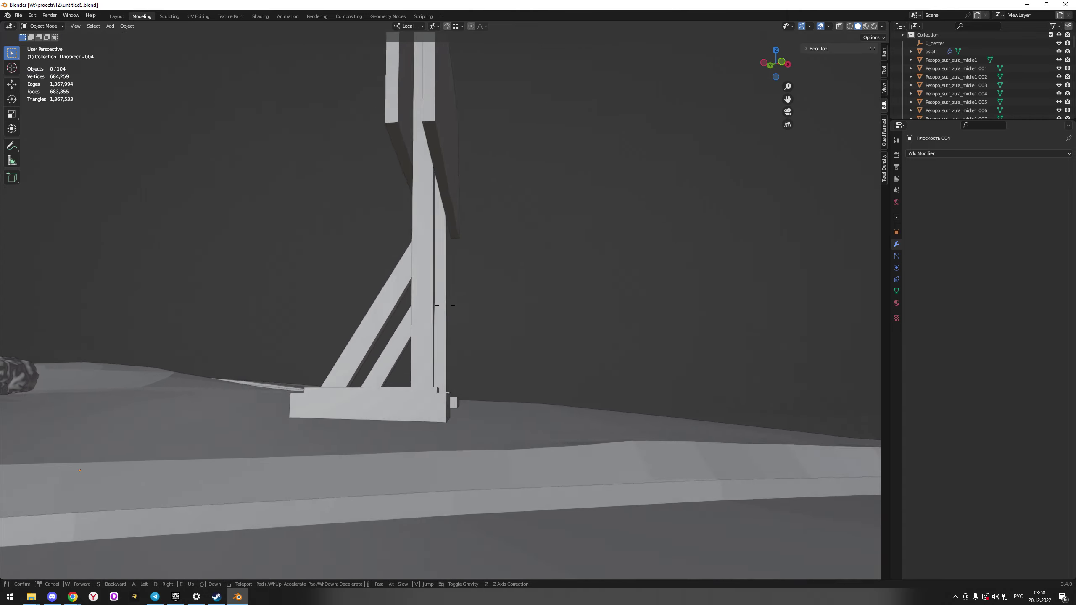
key("w")
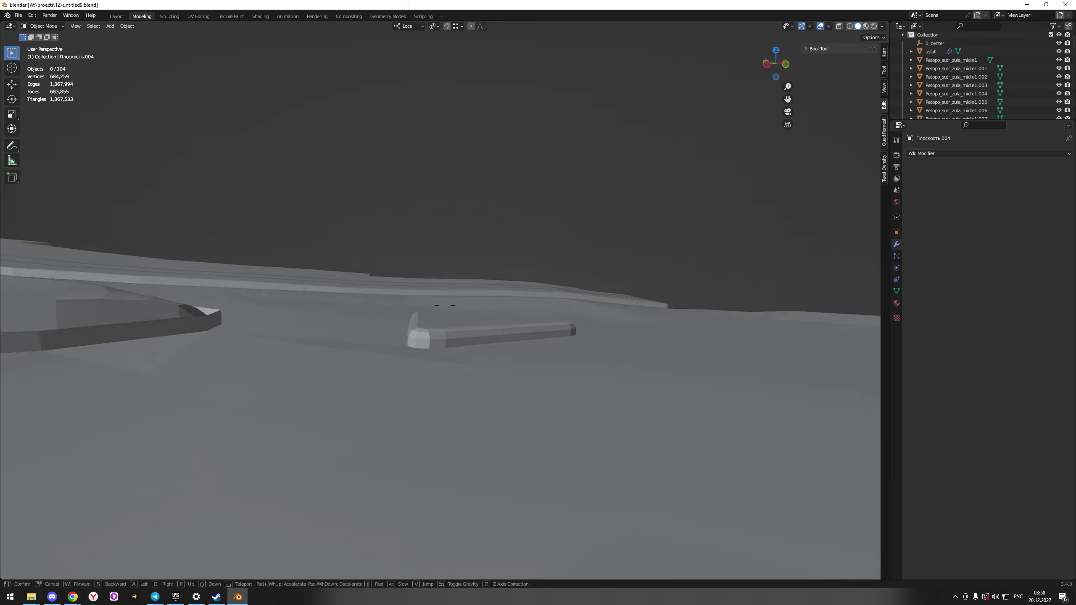